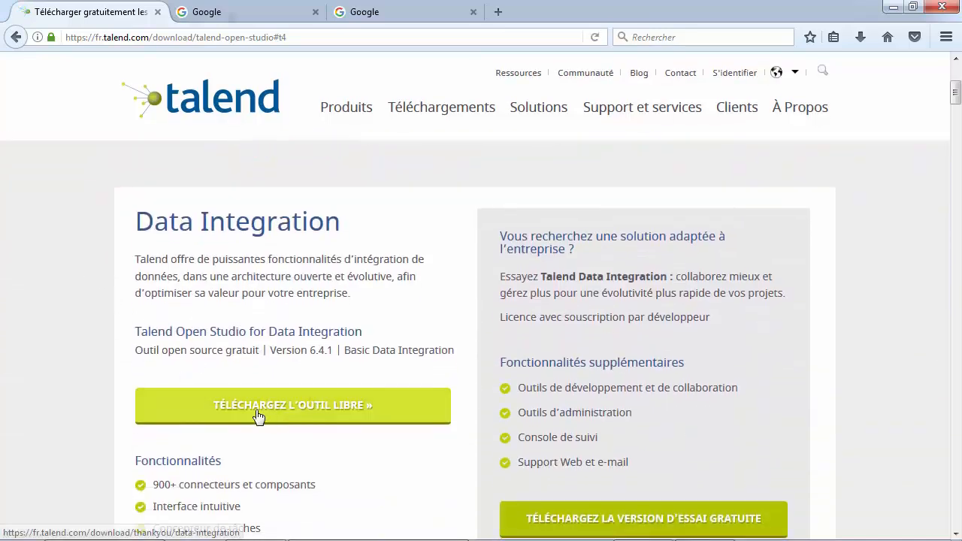
# Step: Search Google for "telecharger talend open studio for data integration" in the already open Google page
pyautogui.scroll(2, 98, 374)
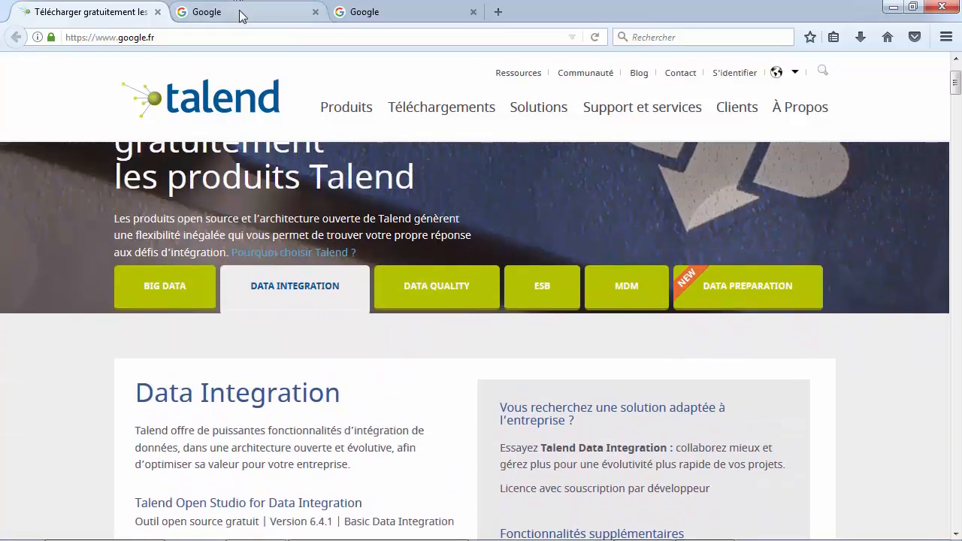
pyautogui.click(241, 13)
pyautogui.write('t')
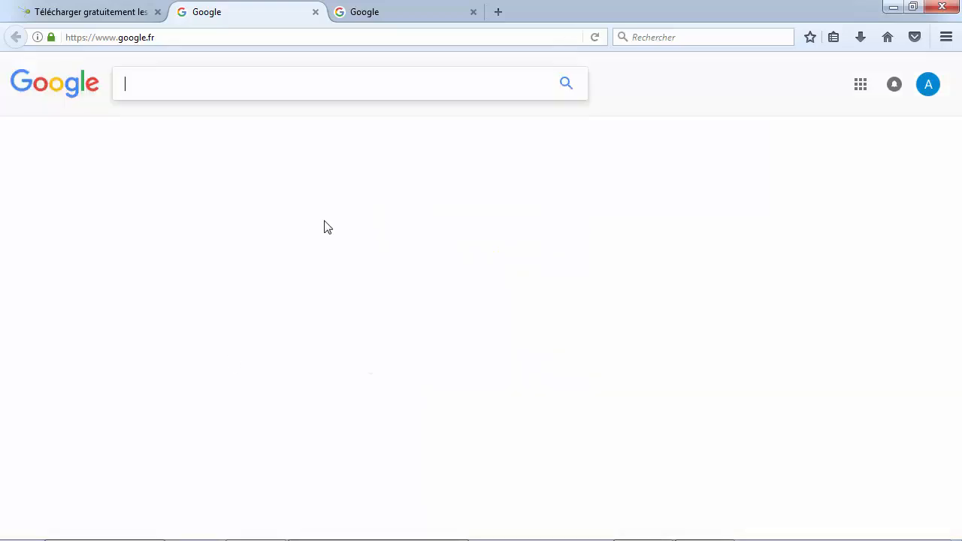
pyautogui.write('elecharger talend ')
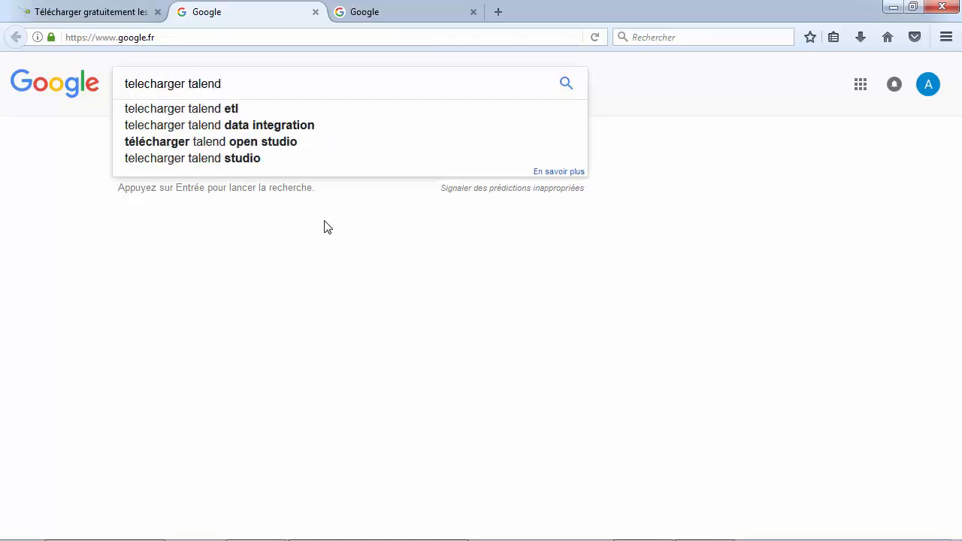
pyautogui.write('open')
pyautogui.press('Down')
pyautogui.press('Down')
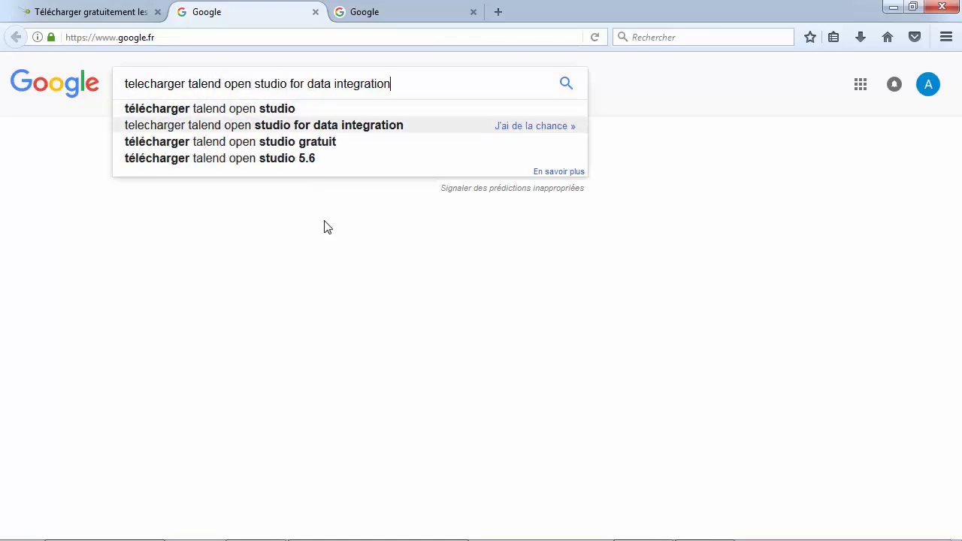
pyautogui.press('Return')
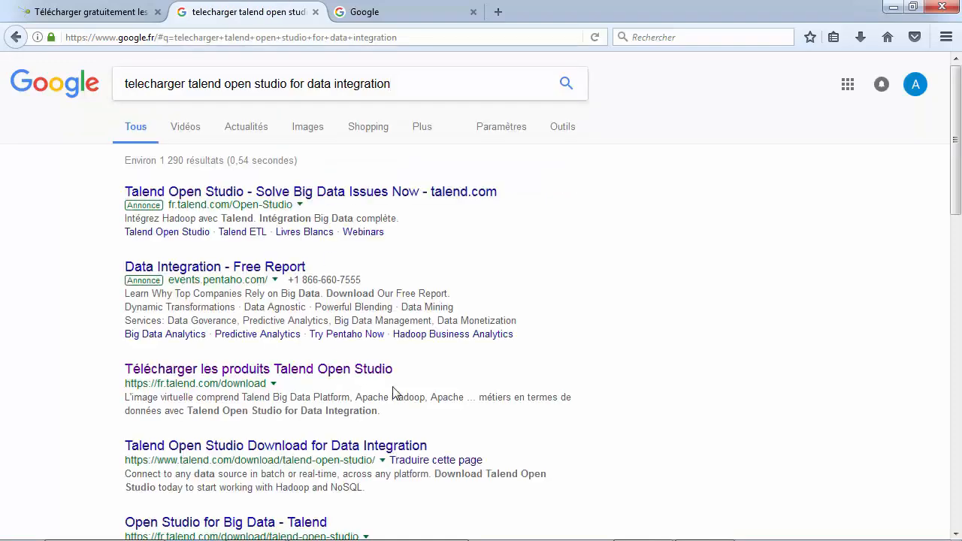
# Step: Open the search result "Télécharger les produits Talend Open Studio" from fr.talend.com/download
pyautogui.scroll(-4, 414, 382)
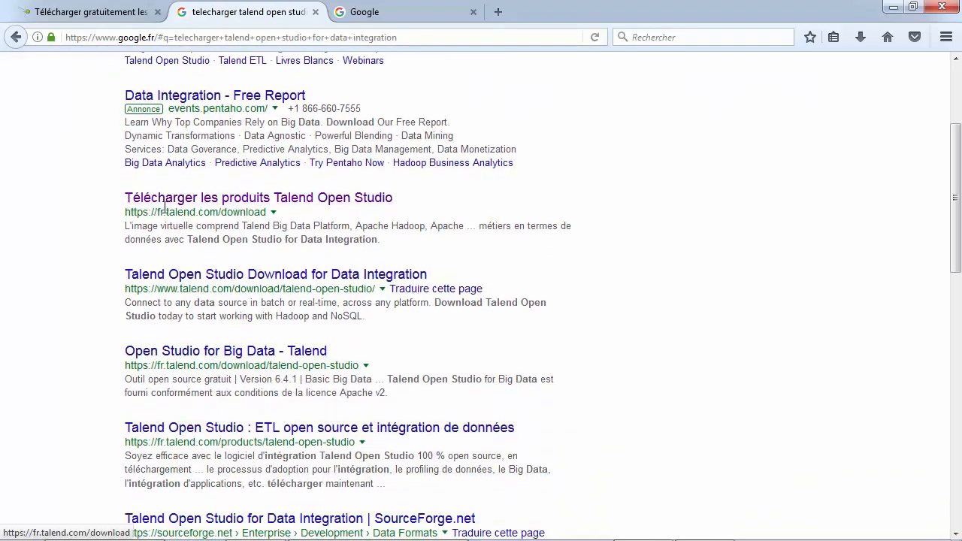
pyautogui.moveTo(122, 217); pyautogui.dragTo(267, 214)
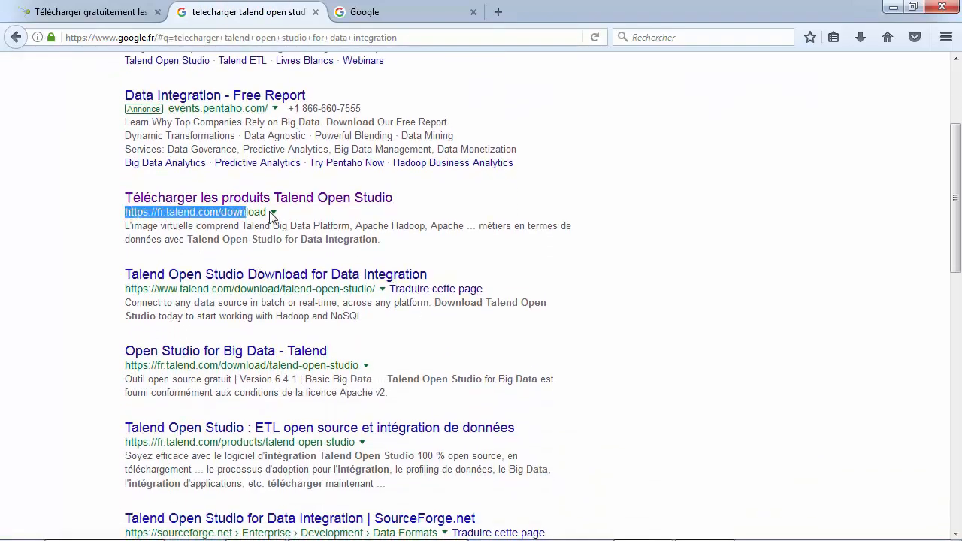
pyautogui.click(365, 201)
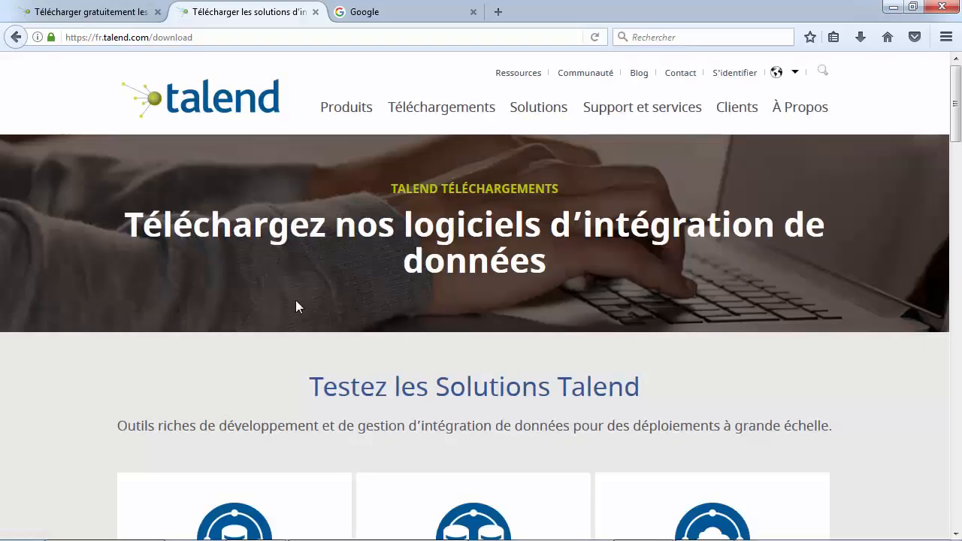
# Step: Open the free tool's download page for Data Integration among the Talend Open Studio products
pyautogui.scroll(-3, 283, 301)
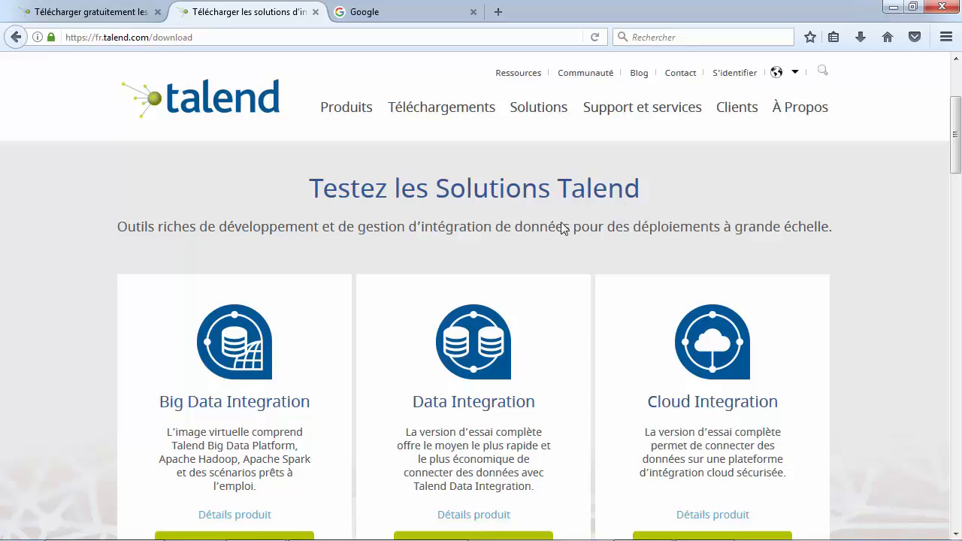
pyautogui.scroll(-2, 361, 365)
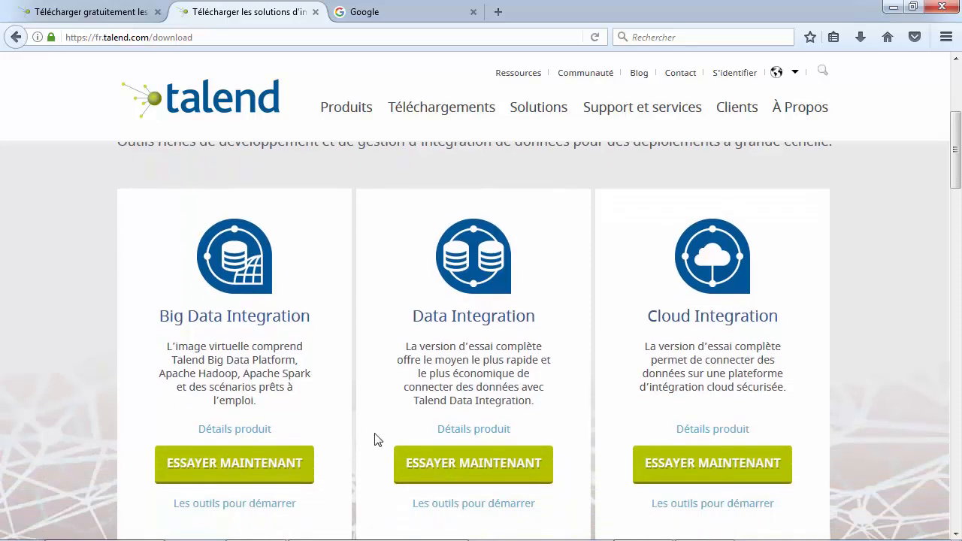
pyautogui.scroll(-4, 564, 451)
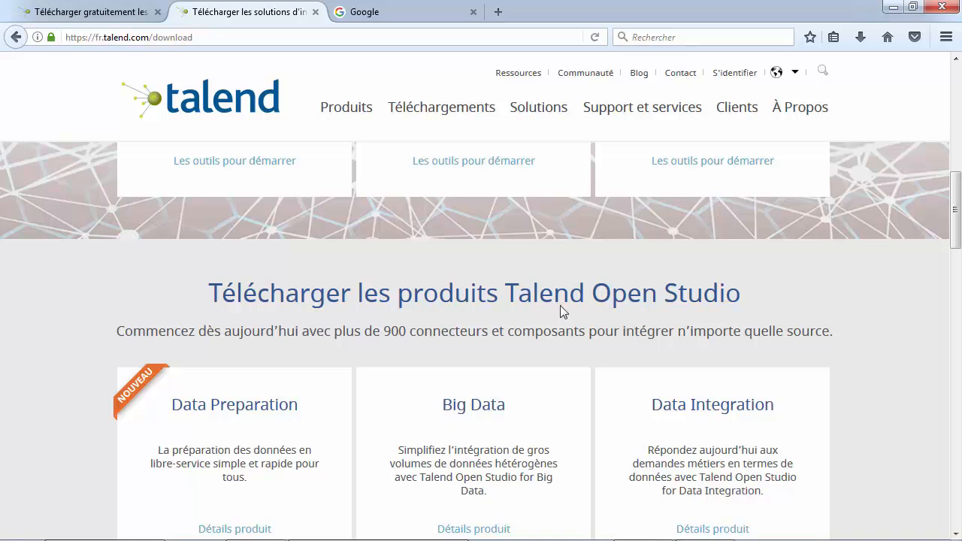
pyautogui.scroll(-1, 829, 299)
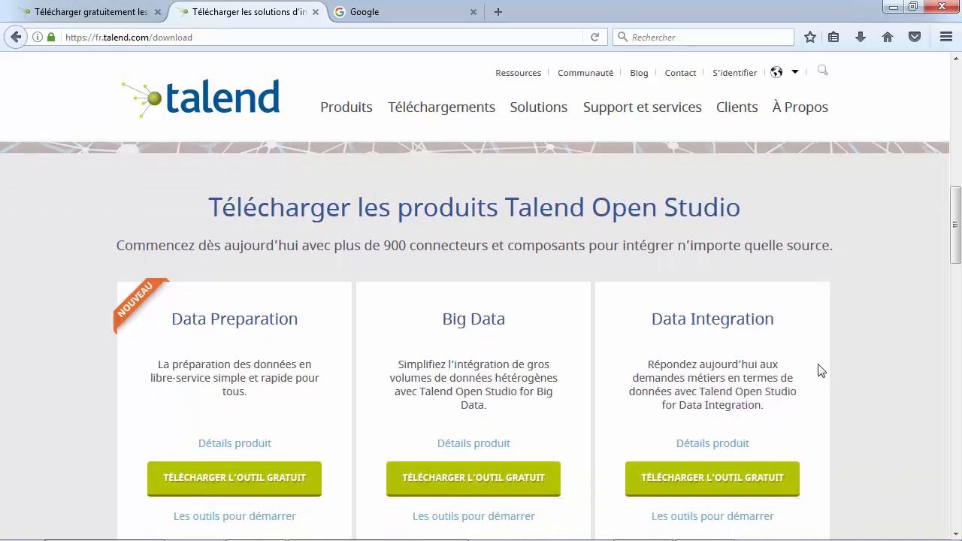
pyautogui.click(724, 482)
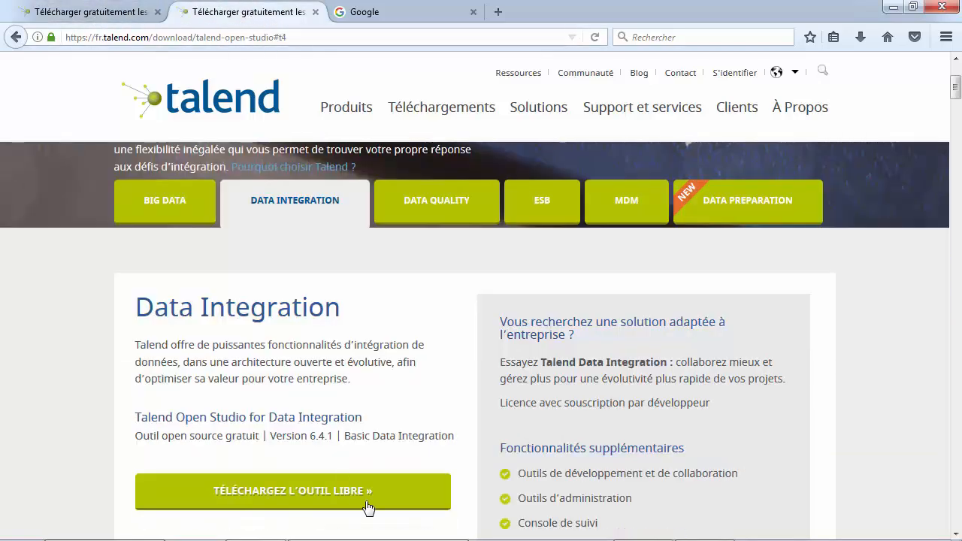
# Step: Download the free Talend Open Studio for Data Integration version 6.4.1 and save the ZIP file to disk
pyautogui.scroll(-2, 339, 303)
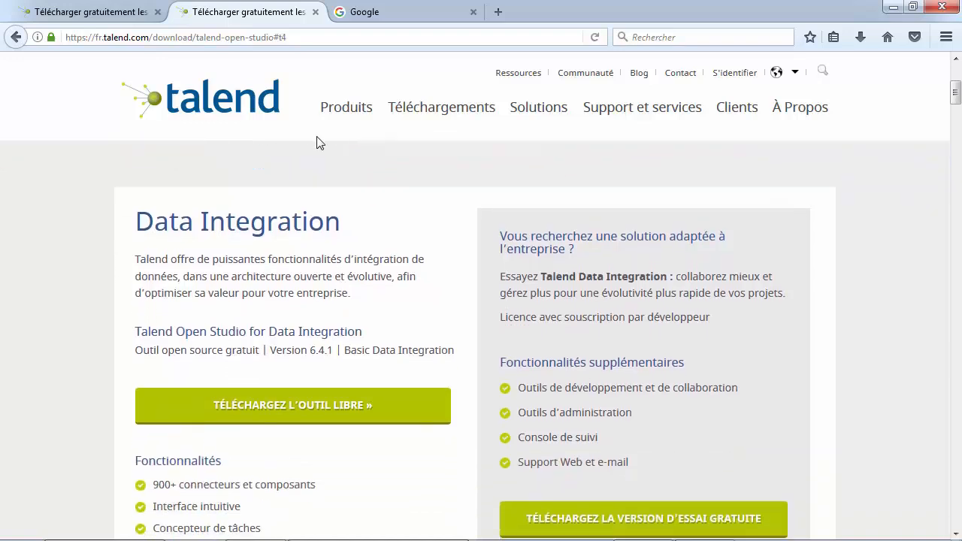
pyautogui.click(308, 413)
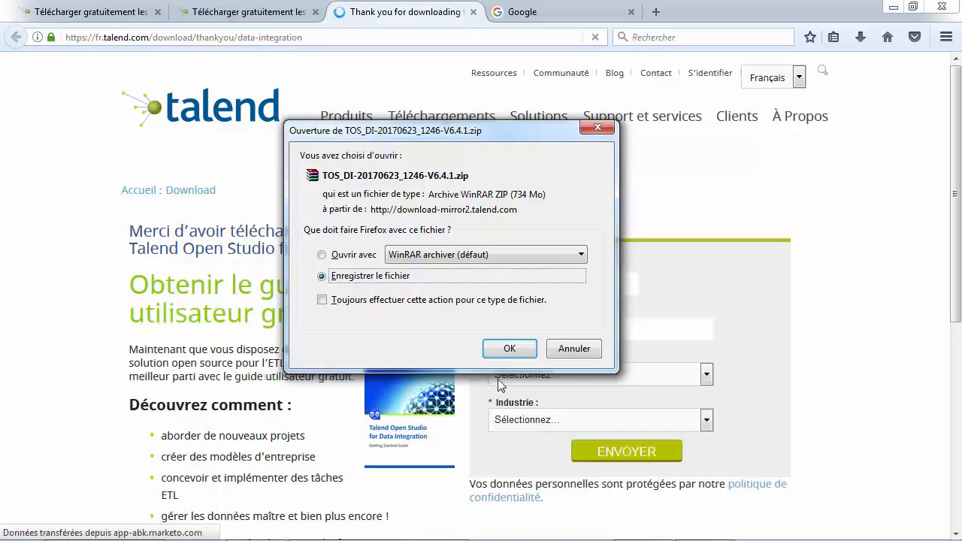
pyautogui.click(510, 349)
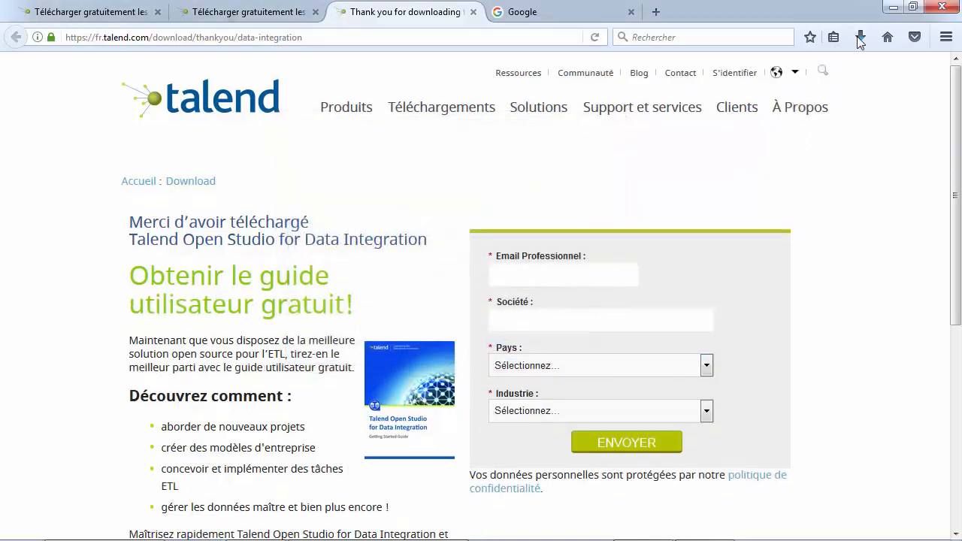
# Step: Open the folder containing the finished download and copy the archive TOS_DI-20170623_1246-V6.4.1(1)
pyautogui.click(862, 43)
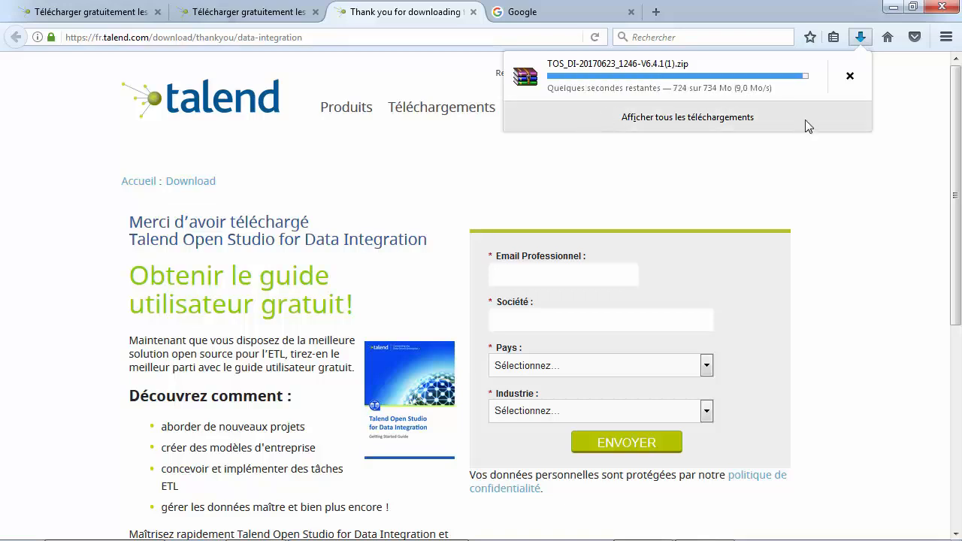
pyautogui.click(851, 78)
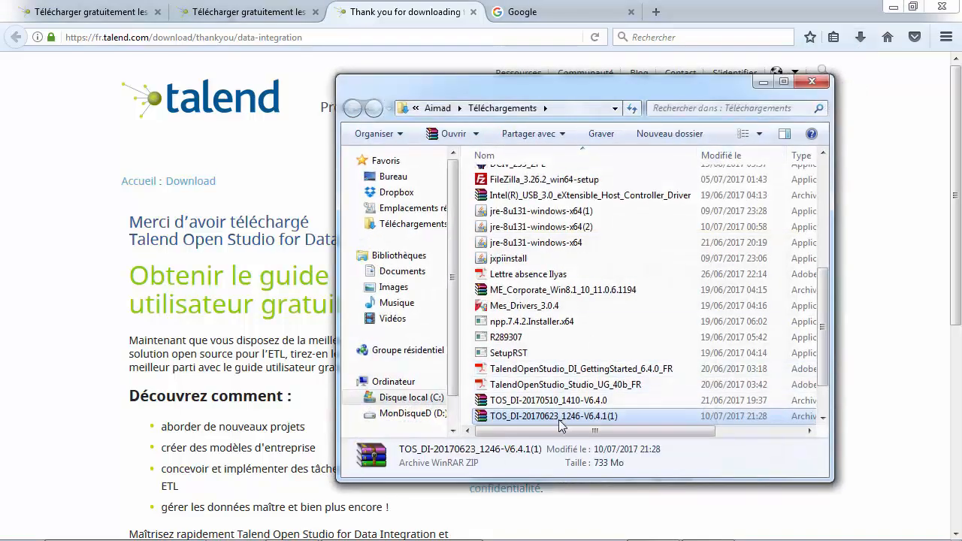
pyautogui.rightClick(562, 419)
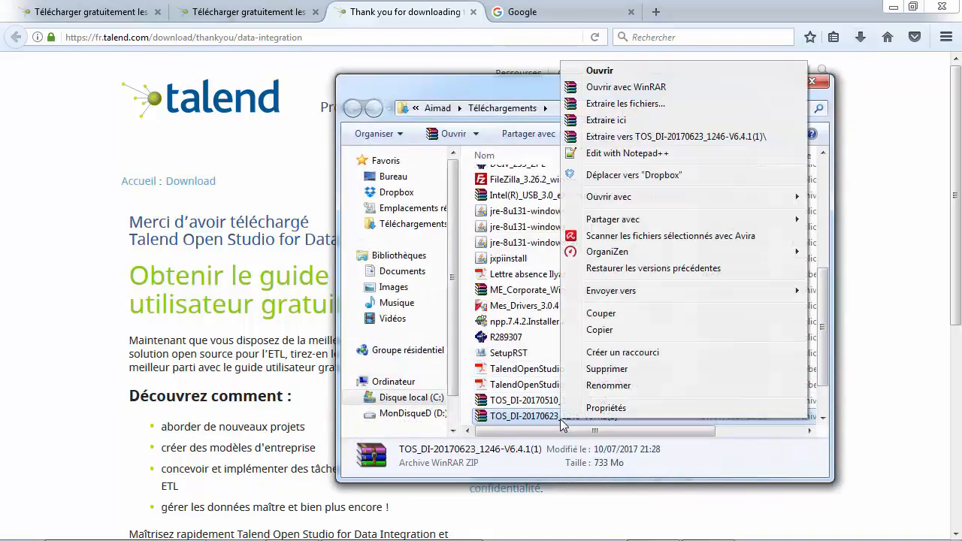
pyautogui.click(610, 330)
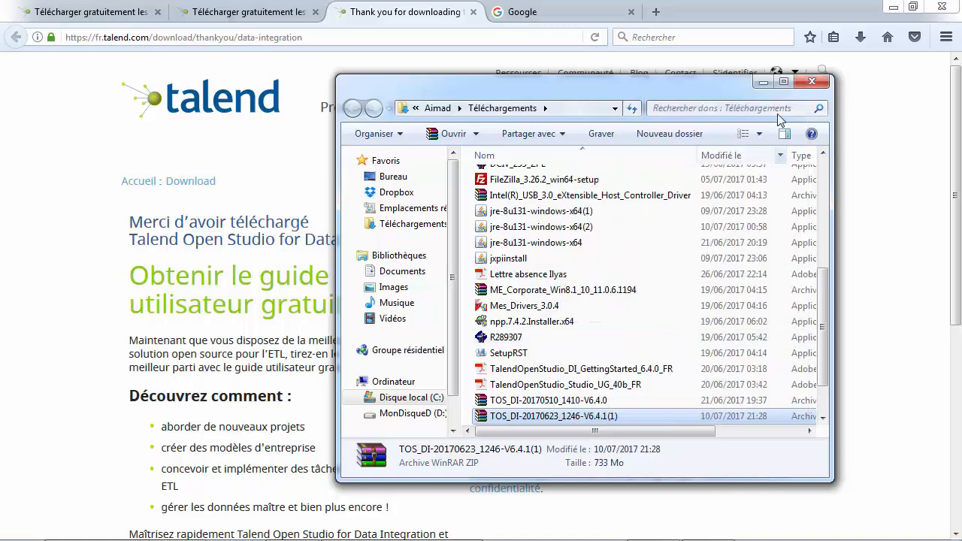
# Step: Minimize the downloads folder and the browser, switch to the D:\TOS DI folder and paste the copied archive there
pyautogui.click(758, 82)
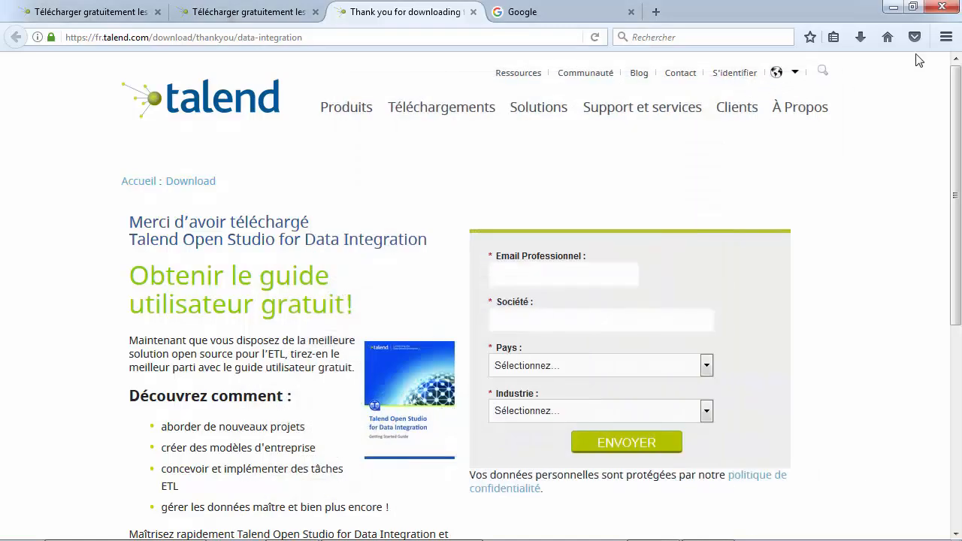
pyautogui.click(899, 9)
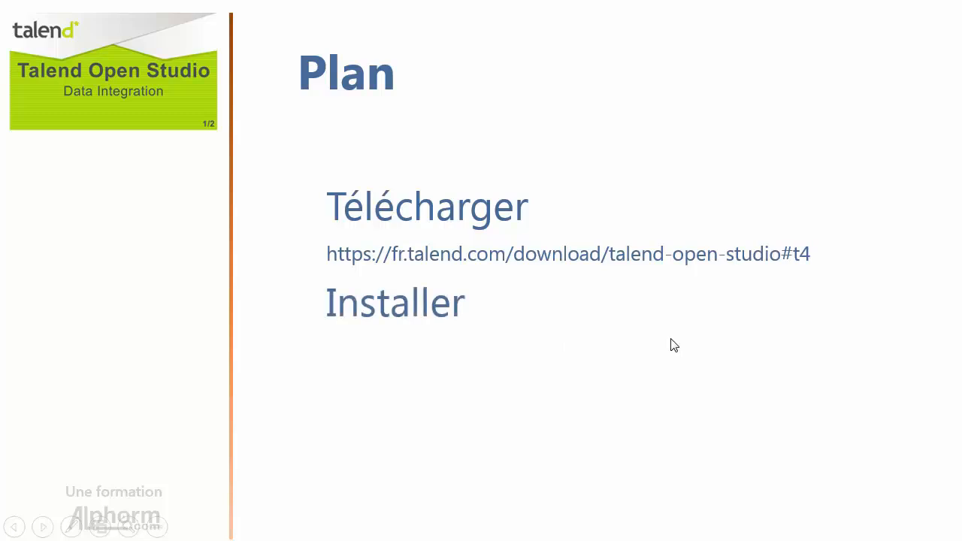
pyautogui.hotkey('alt', 'Tab')
pyautogui.hotkey('alt', 'Tab')
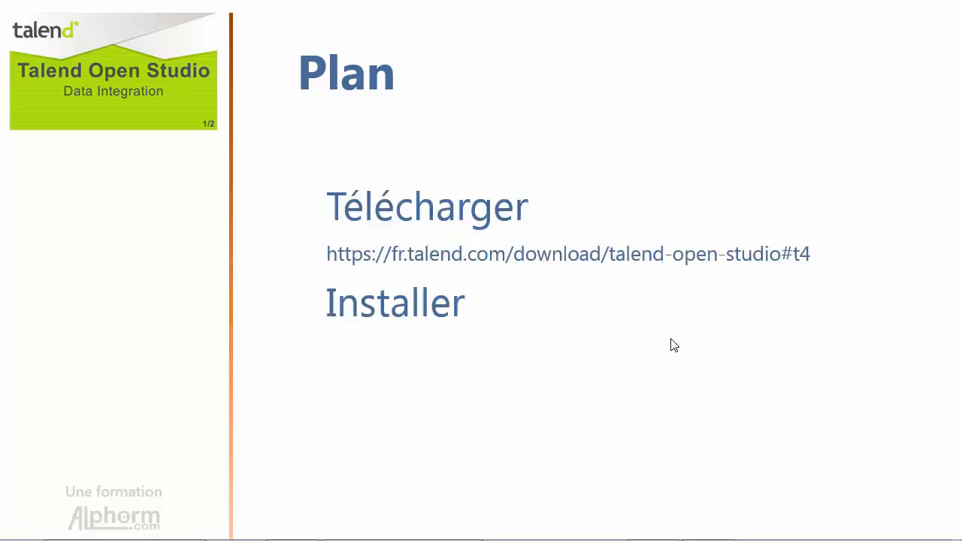
pyautogui.click(534, 89)
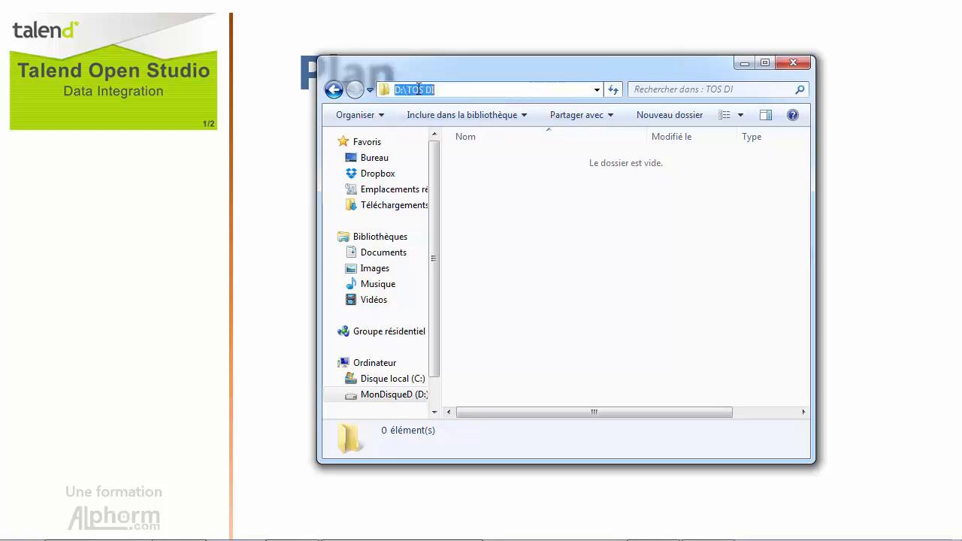
pyautogui.rightClick(554, 233)
pyautogui.click(571, 352)
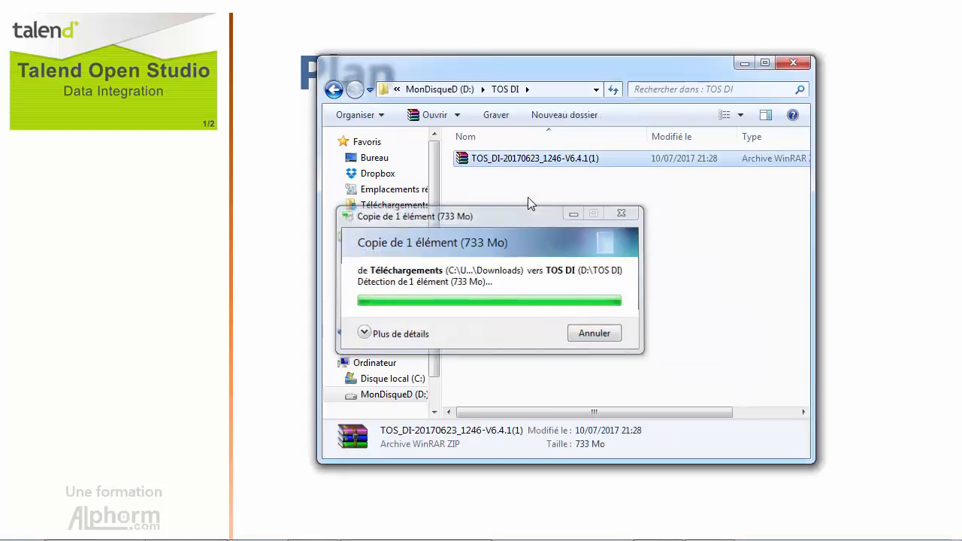
pyautogui.click(512, 194)
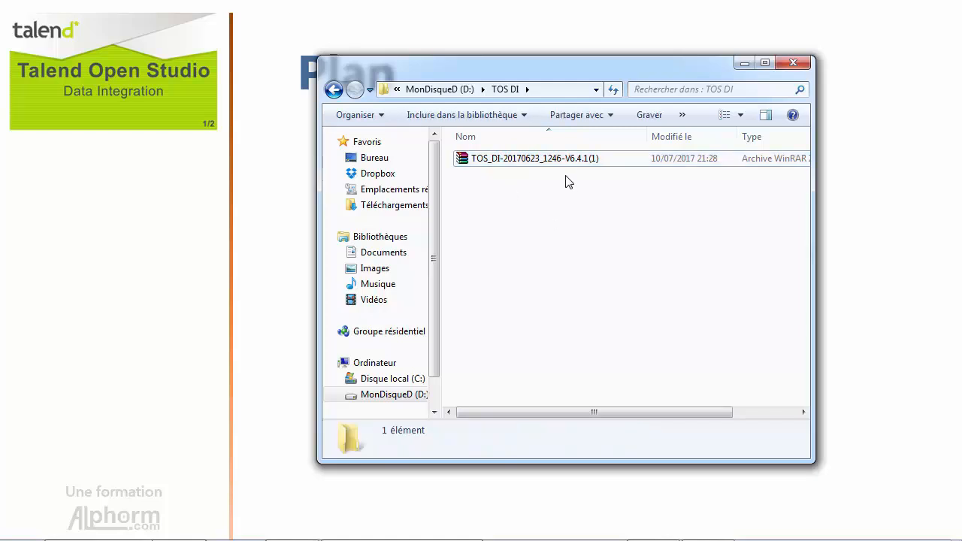
# Step: Extract the archive TOS_DI-20170623_1246-V6.4.1(1) directly into the TOS DI folder
pyautogui.click(518, 164)
pyautogui.rightClick(519, 165)
pyautogui.click(569, 226)
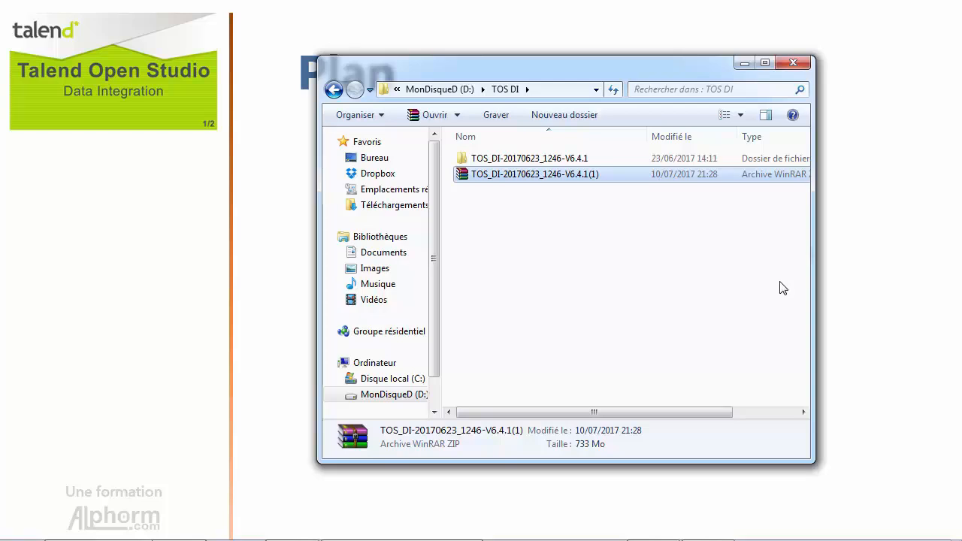
pyautogui.click(567, 246)
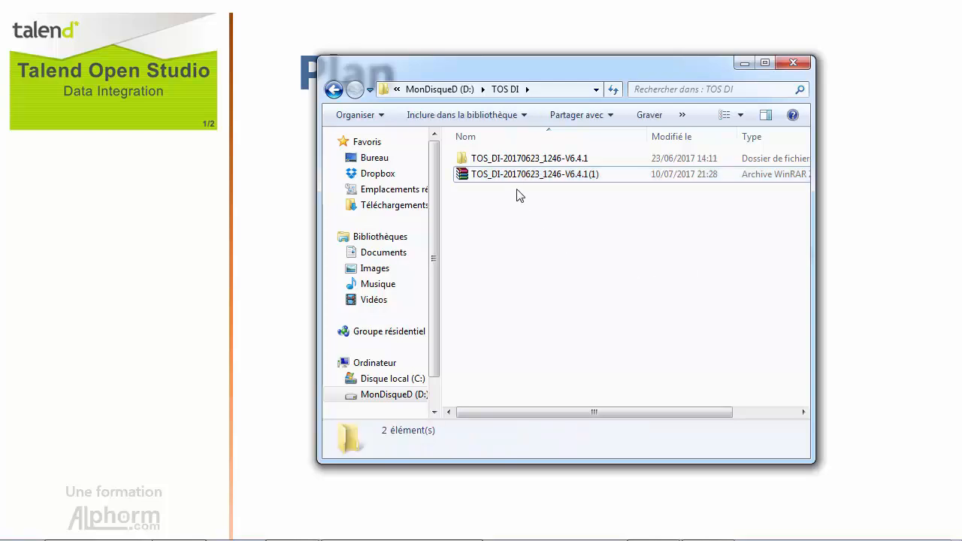
# Step: Delete the archive TOS_DI-20170623_1246-V6.4.1(1) from the TOS DI folder and confirm moving it to the recycle bin
pyautogui.click(517, 178)
pyautogui.press('Delete')
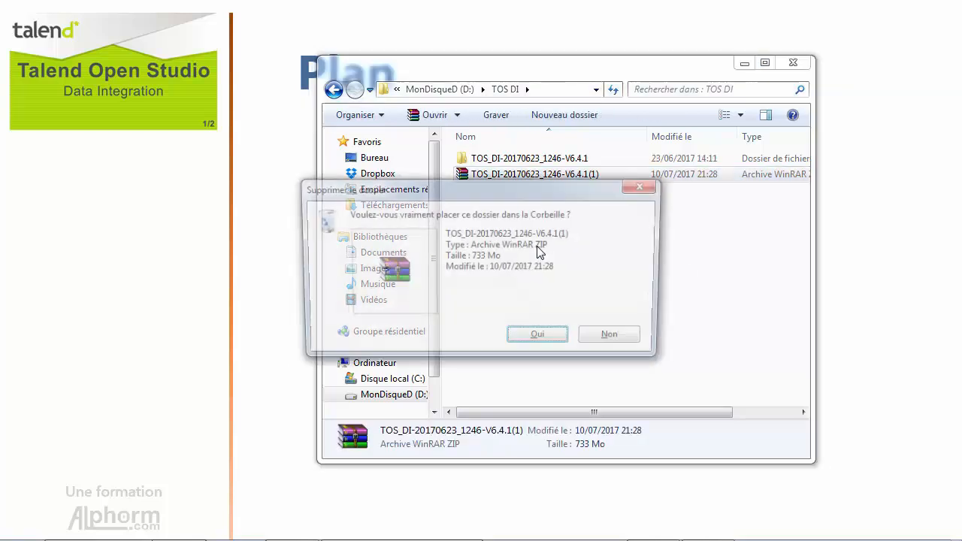
pyautogui.press('Return')
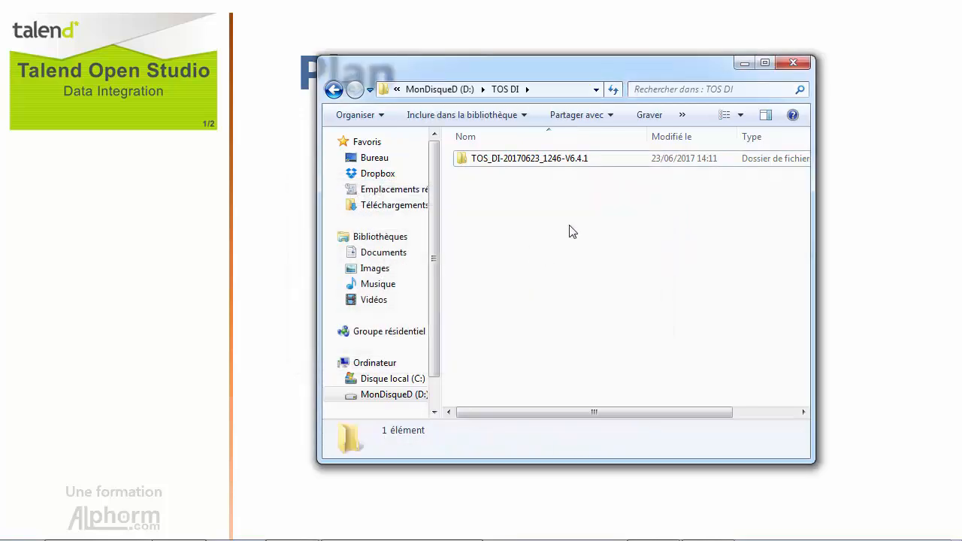
# Step: Open the extracted folder TOS_DI-20170623_1246-V6.4.1 and maximize its window to show the program files
pyautogui.doubleClick(517, 168)
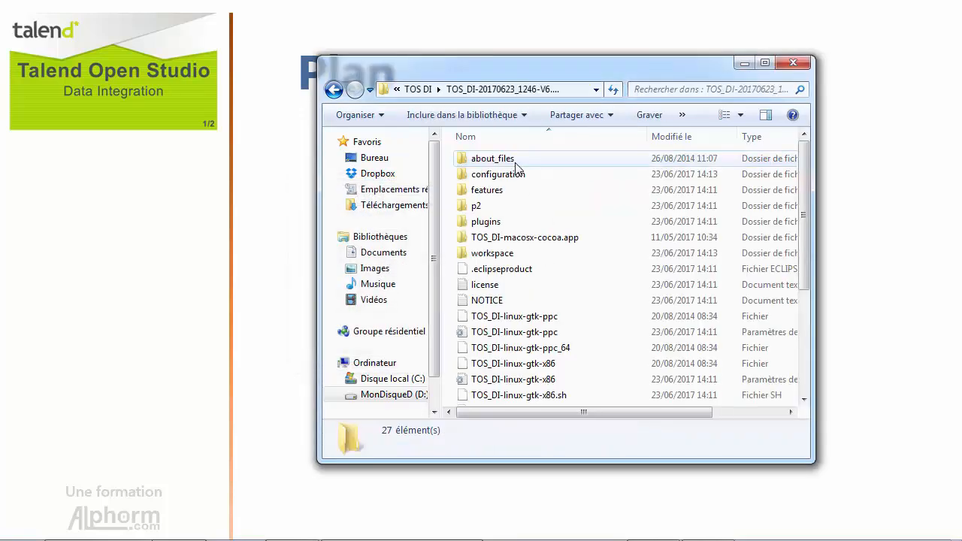
pyautogui.doubleClick(576, 68)
pyautogui.scroll(-1, 211, 248)
pyautogui.scroll(1, 301, 286)
pyautogui.scroll(-1, 225, 361)
# Step: Examine the Windows launchers TOS_DI-win32-x86 and TOS_DI-win-x86_64, ending with the 64-bit application selected
pyautogui.click(206, 451)
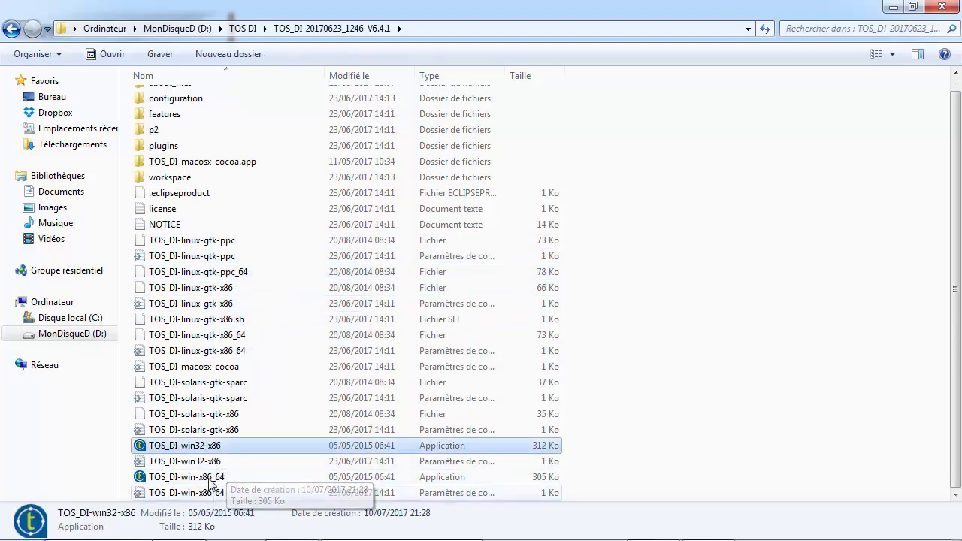
pyautogui.click(209, 482)
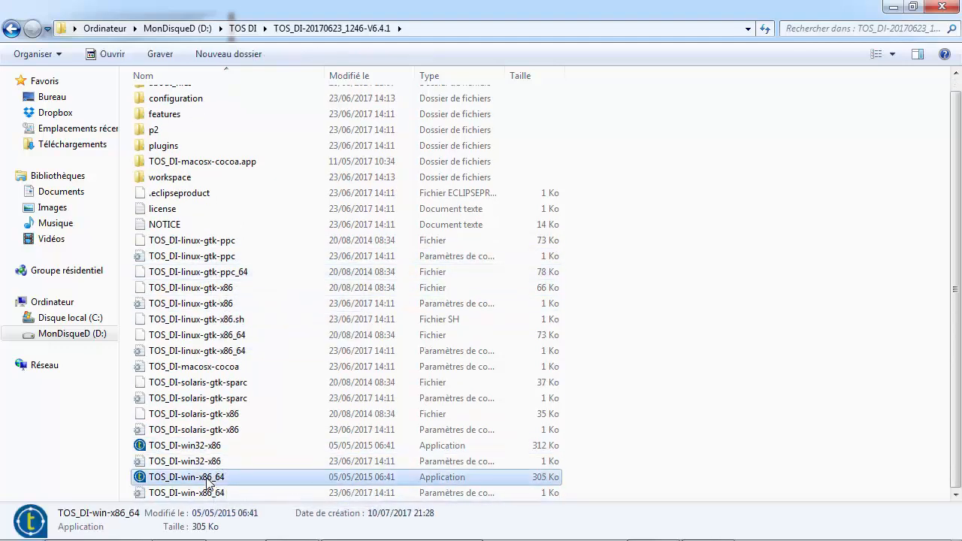
pyautogui.click(172, 448)
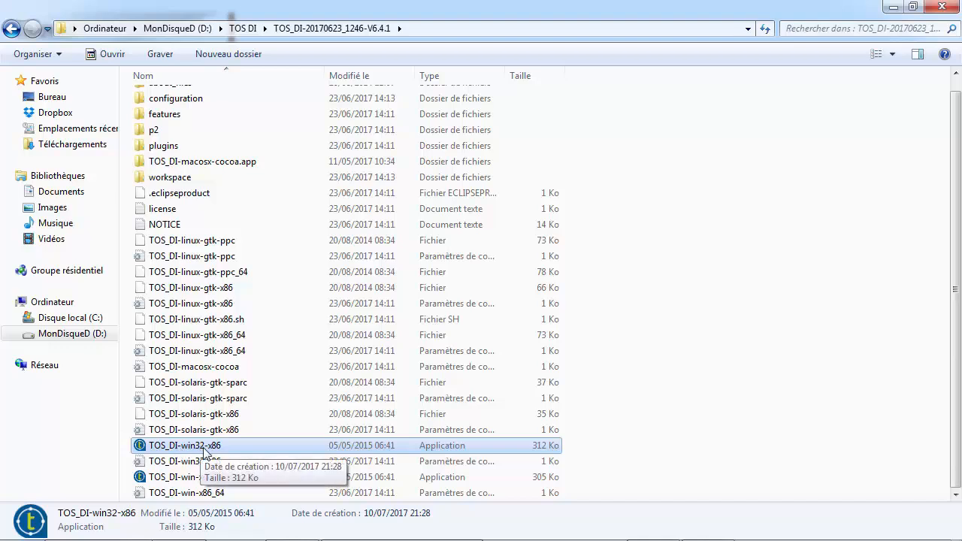
pyautogui.click(214, 479)
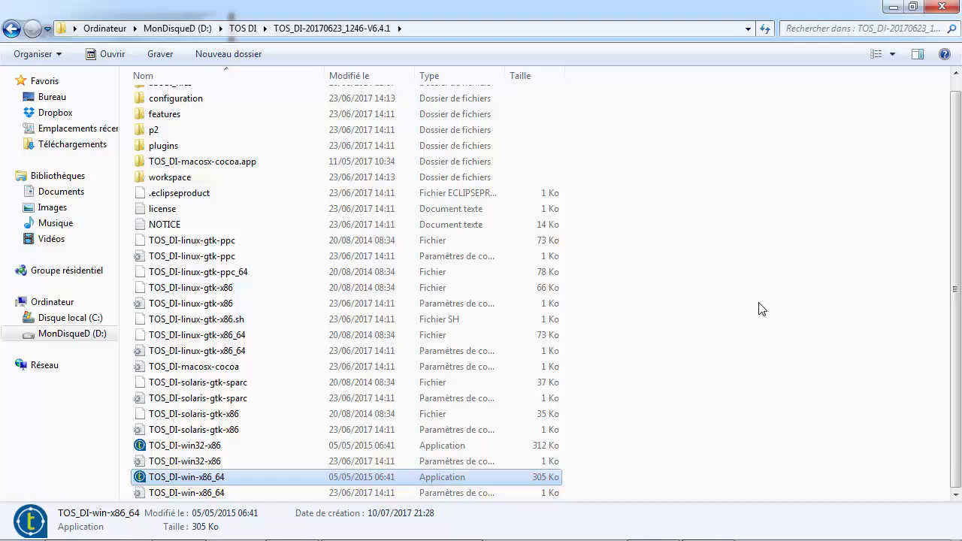
# Step: Try to launch the 64-bit application TOS_DI-win-x86_64 and dismiss the message about Java
pyautogui.doubleClick(180, 482)
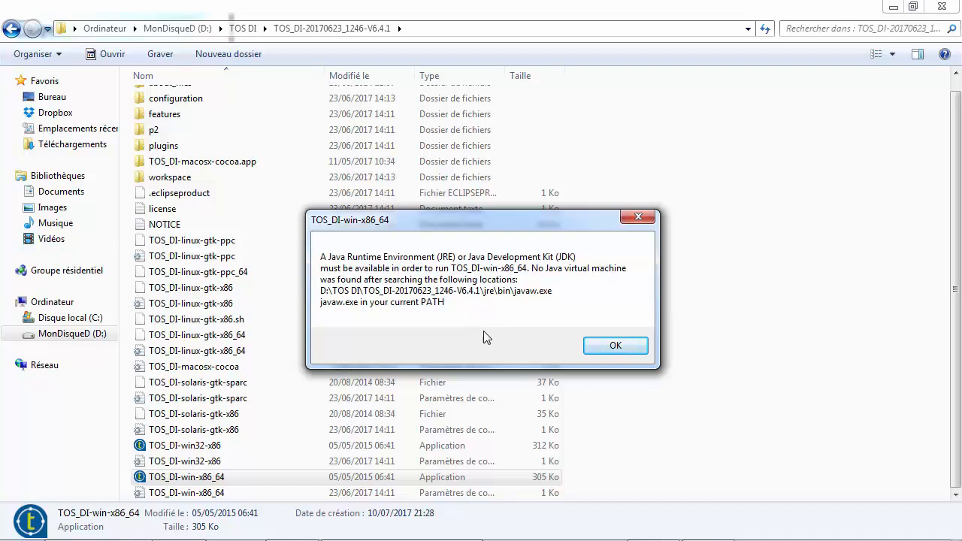
pyautogui.click(616, 350)
# Step: Switch to the Firefox window and bring up the page already open on Google
pyautogui.hotkey('alt', 'Tab')
pyautogui.hotkey('alt', 'Tab')
pyautogui.hotkey('alt', 'Tab')
pyautogui.hotkey('alt', 'Tab')
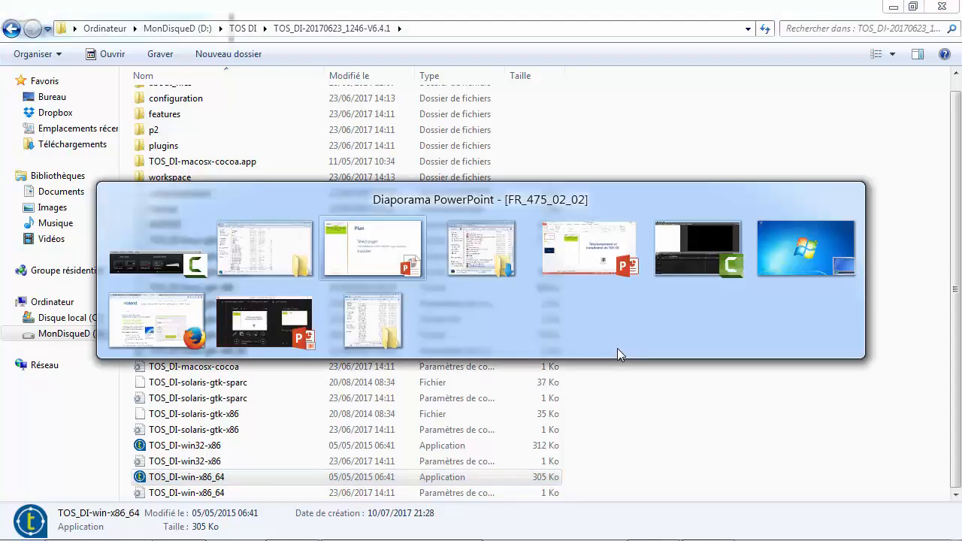
pyautogui.hotkey('alt', 'Tab')
pyautogui.hotkey('alt', 'Tab')
pyautogui.hotkey('alt', 'Tab')
pyautogui.hotkey('alt', 'Tab')
pyautogui.hotkey('alt', 'Tab')
pyautogui.hotkey('alt', 'Tab')
pyautogui.hotkey('alt', 'Tab')
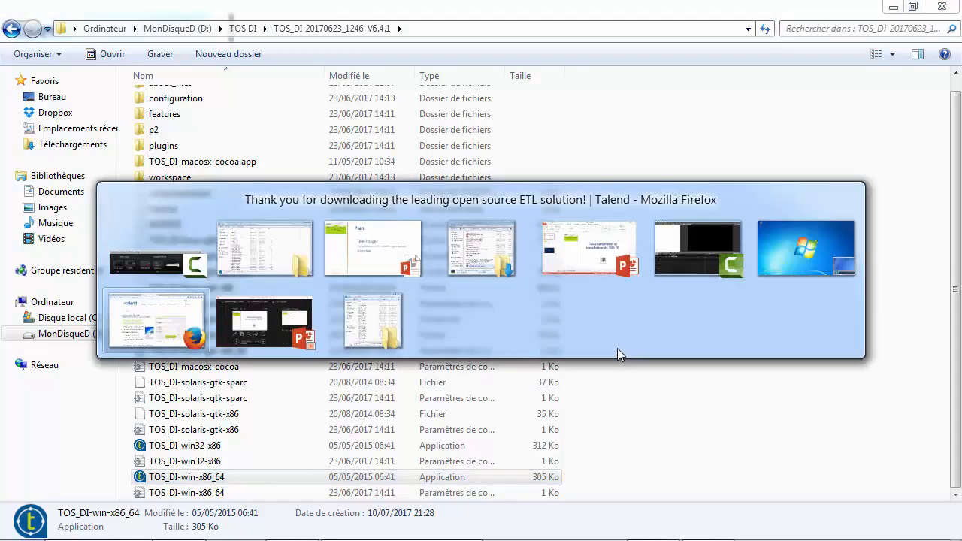
pyautogui.hotkey('alt', 'Tab')
pyautogui.hotkey('alt', 'Tab')
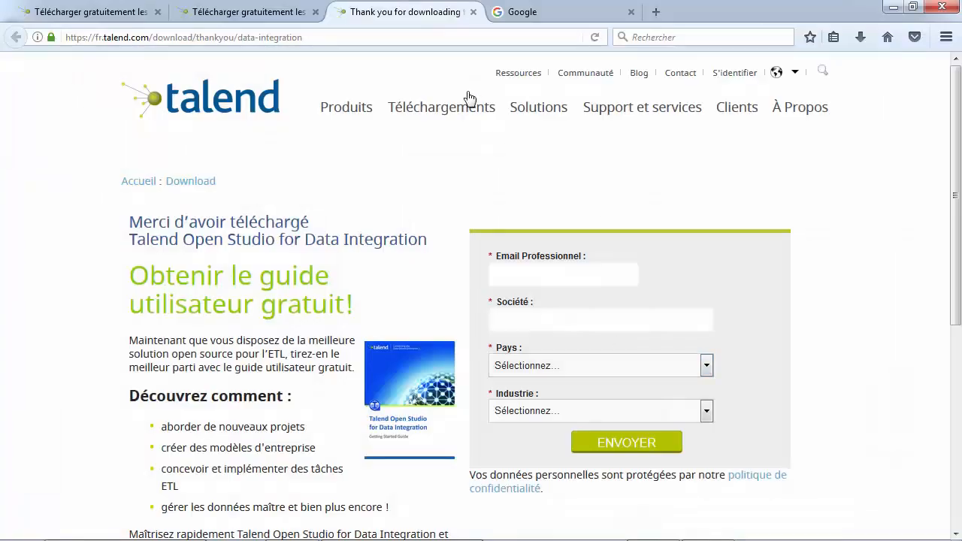
pyautogui.click(519, 13)
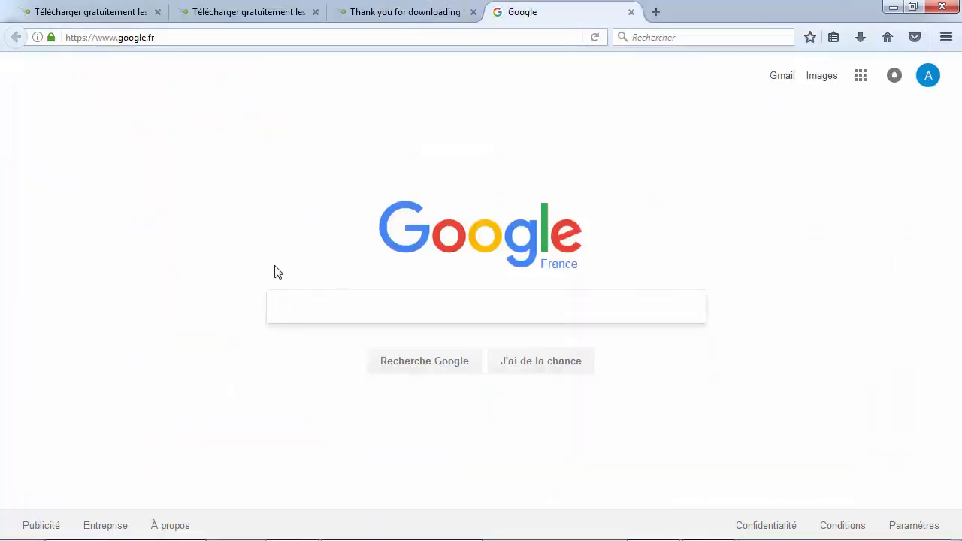
# Step: Search Google for "telecharger java 8"
pyautogui.write('java ')
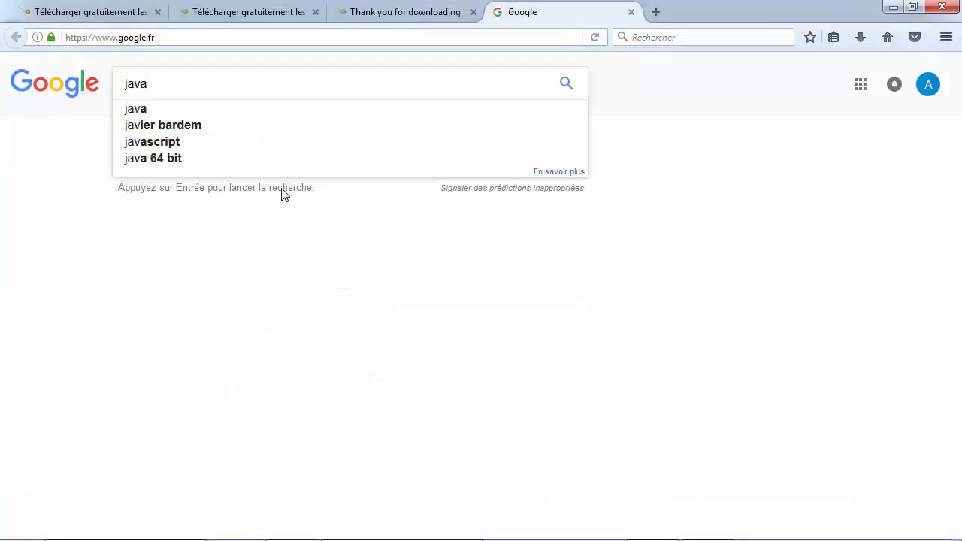
pyautogui.write('8 ')
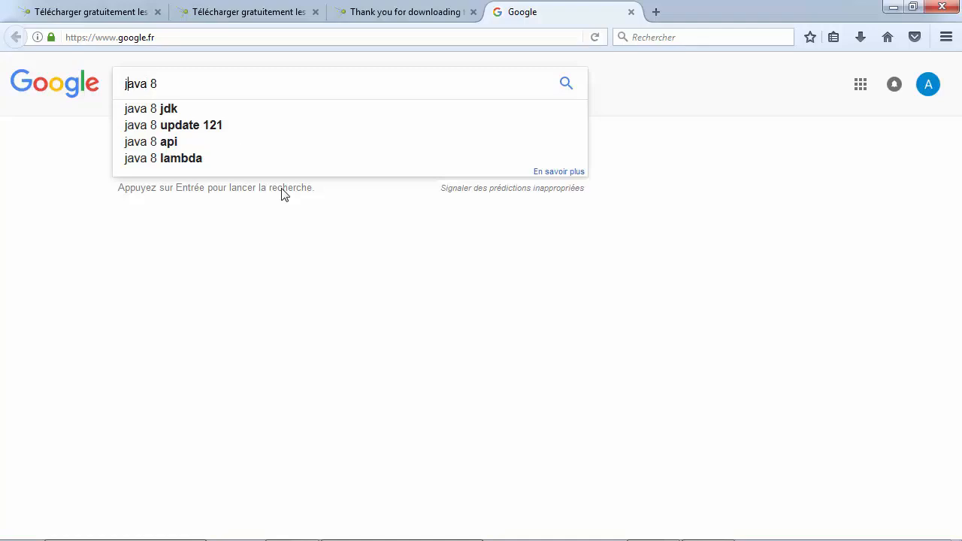
pyautogui.write('telecharger')
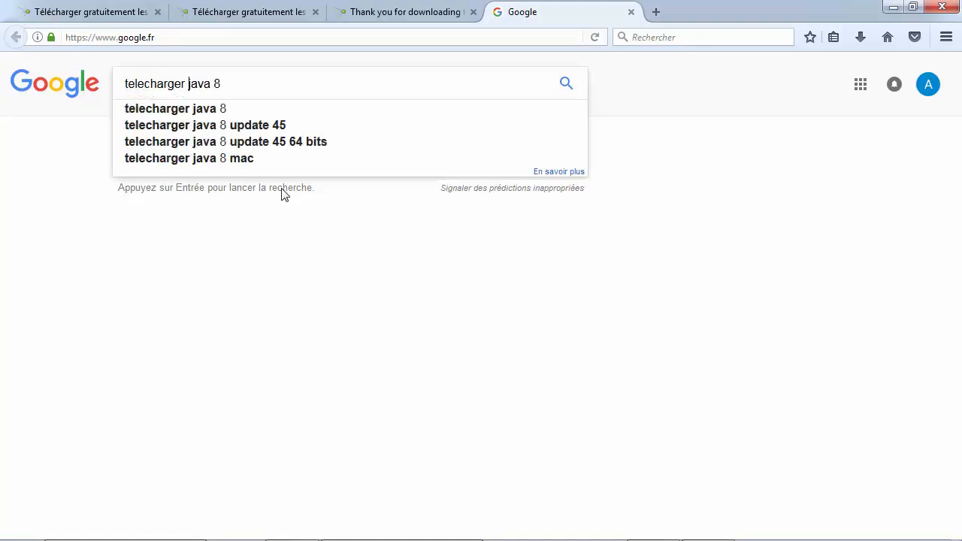
pyautogui.press('Return')
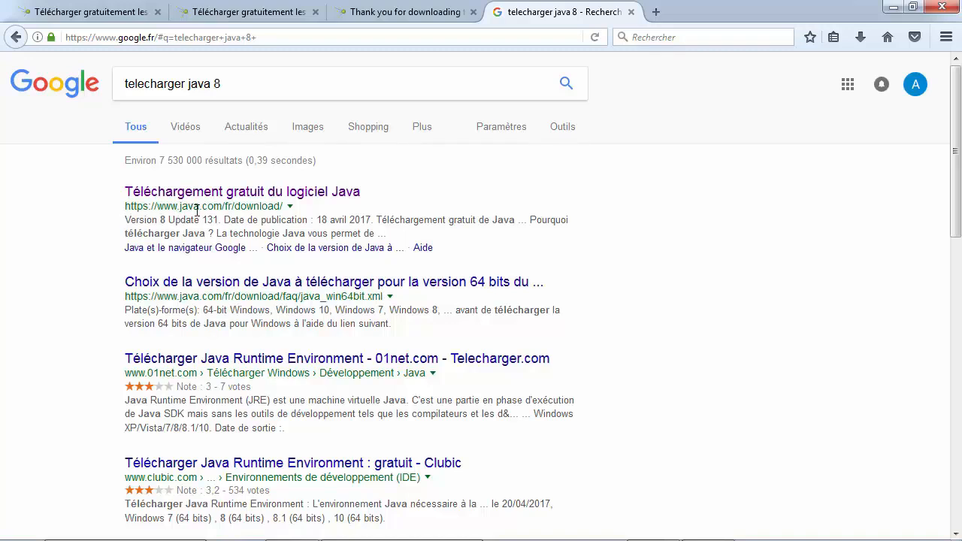
# Step: Open the java.com free download result and go to its list of all Java downloads
pyautogui.click(237, 194)
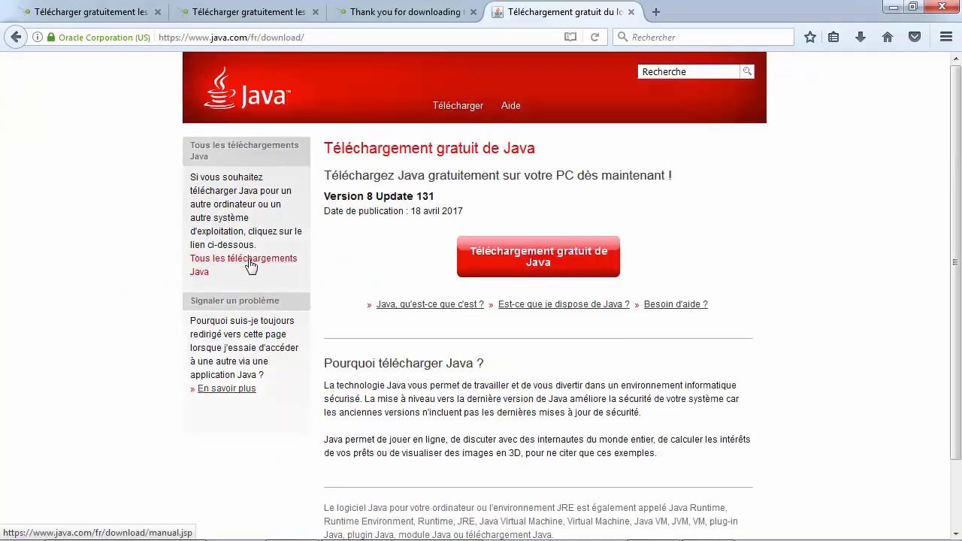
pyautogui.click(276, 267)
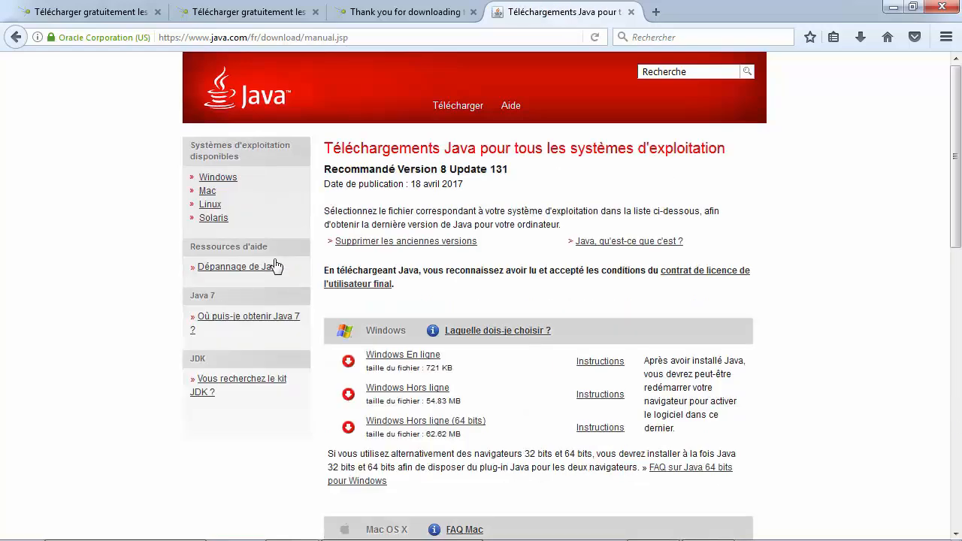
# Step: Download the Windows Hors ligne (64 bits) Java installer and save jre-8u131-windows-x64.exe
pyautogui.scroll(-2, 363, 259)
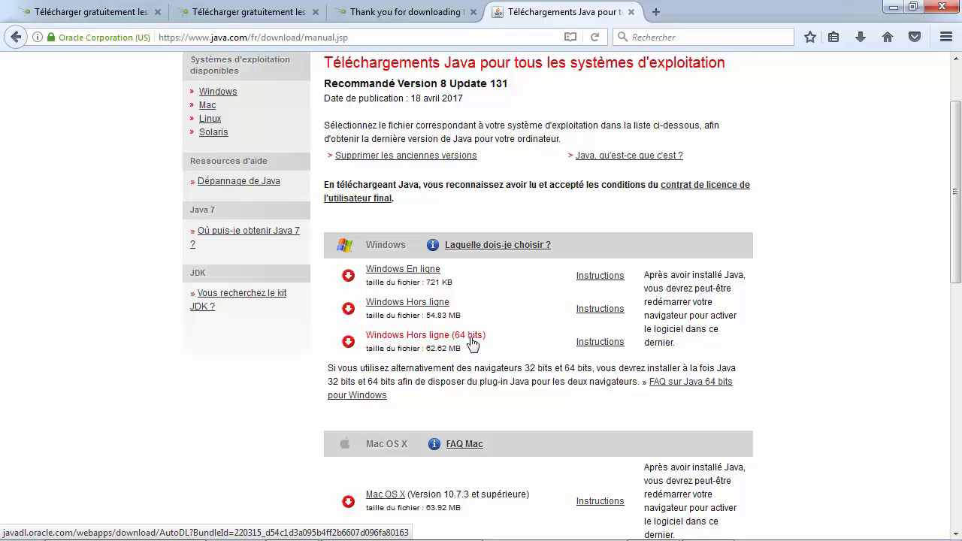
pyautogui.click(420, 341)
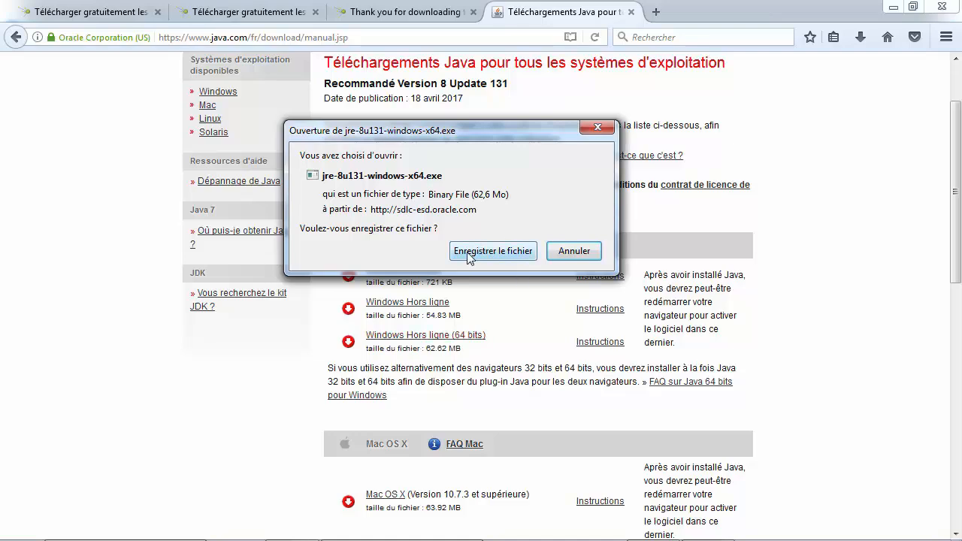
pyautogui.click(476, 255)
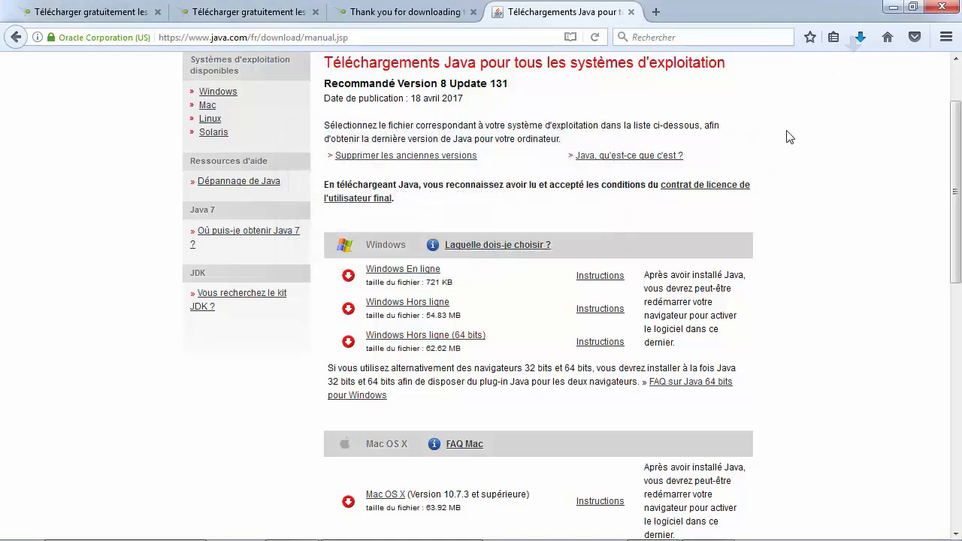
# Step: Run the downloaded 64-bit Java installer, install Java in the default destination folder and close the installer
pyautogui.click(861, 38)
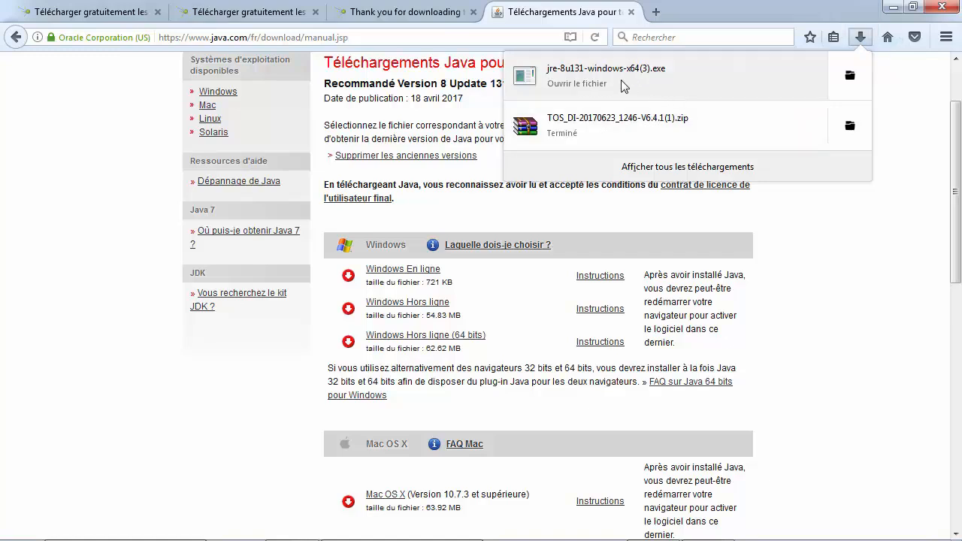
pyautogui.click(528, 78)
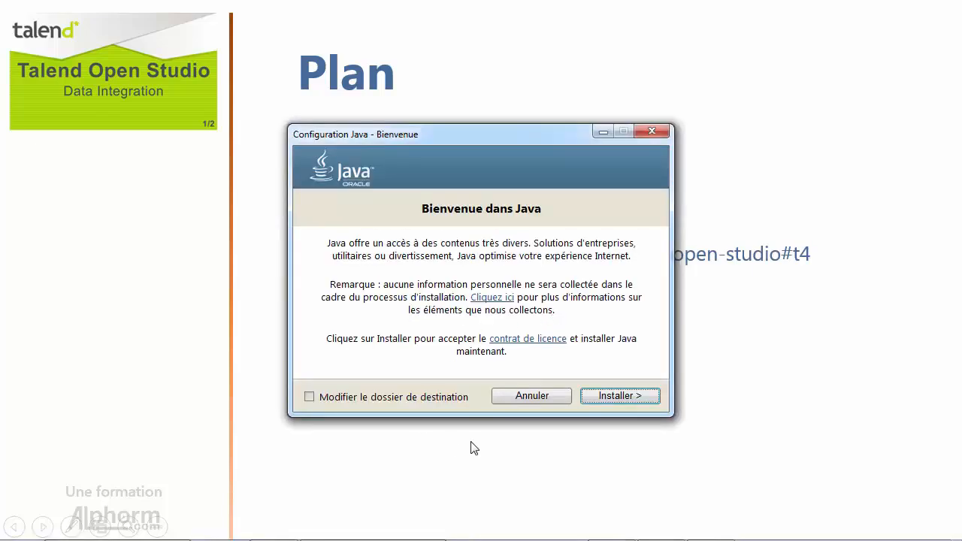
pyautogui.click(618, 394)
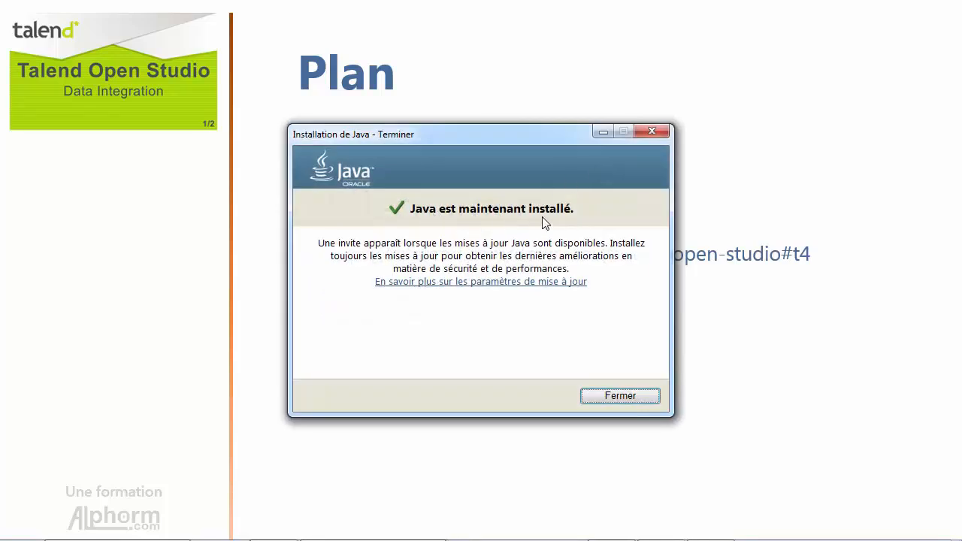
pyautogui.click(652, 397)
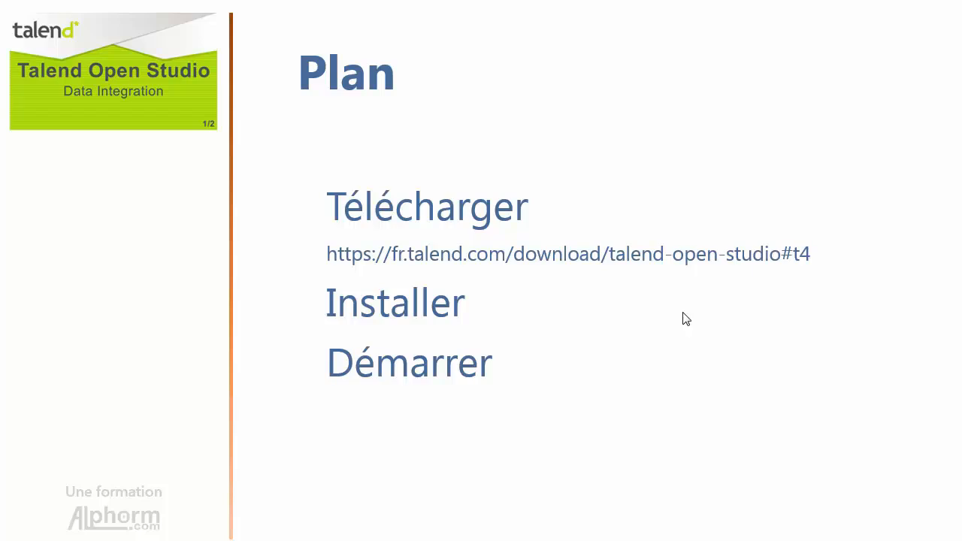
# Step: Switch back to the TOS_DI-20170623_1246-V6.4.1 folder window and launch the 64-bit application TOS_DI-win-x86_64
pyautogui.hotkey('alt', 'Tab')
pyautogui.hotkey('alt', 'Tab')
pyautogui.hotkey('alt', 'Tab')
pyautogui.hotkey('alt', 'Tab')
pyautogui.hotkey('alt', 'Tab')
pyautogui.hotkey('alt', 'Tab')
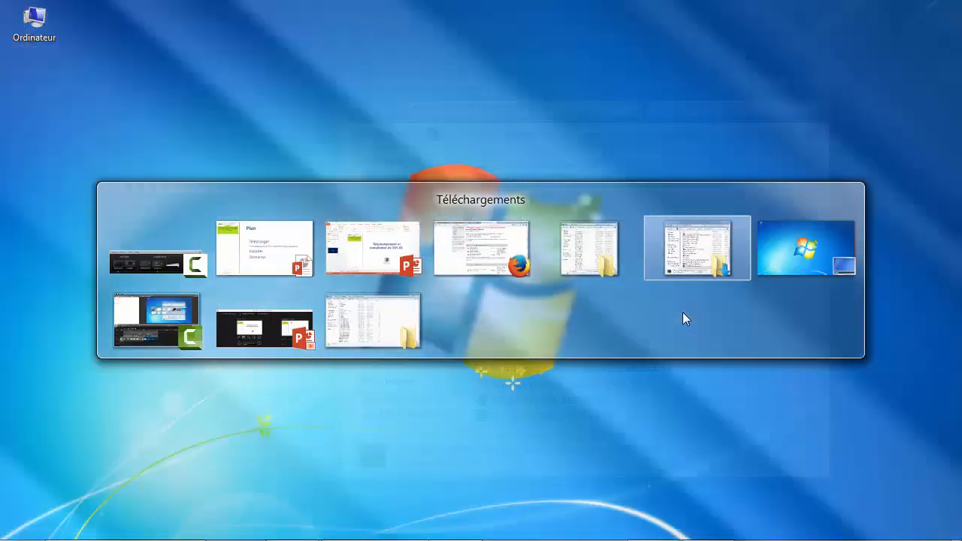
pyautogui.hotkey('alt', 'Tab')
pyautogui.hotkey('alt', 'Tab')
pyautogui.hotkey('alt', 'Tab')
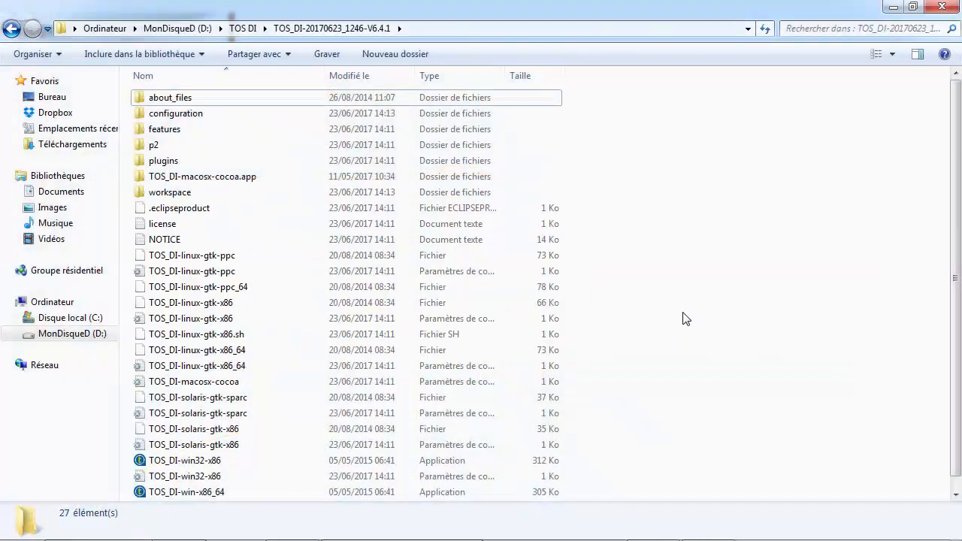
pyautogui.doubleClick(189, 495)
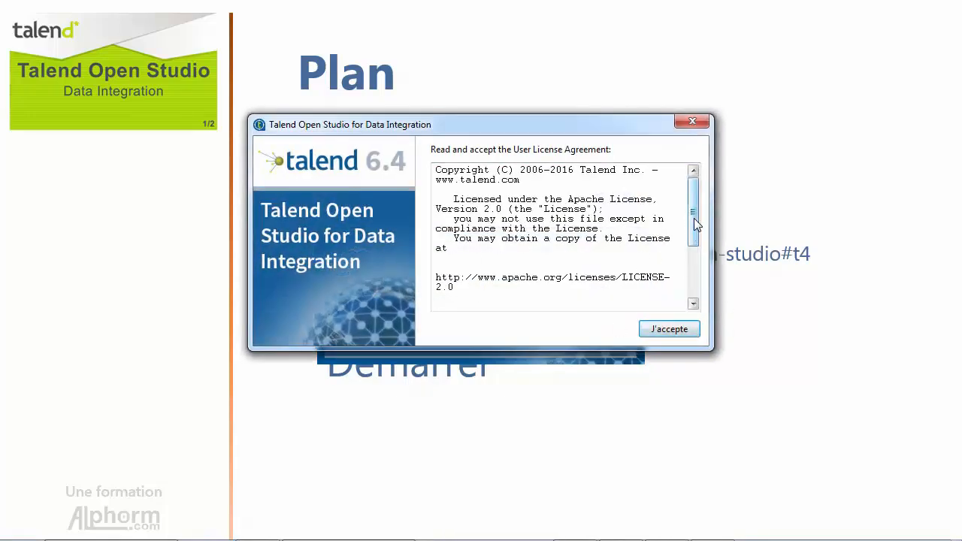
# Step: Read to the end of the Talend User License Agreement and accept it
pyautogui.click(694, 298)
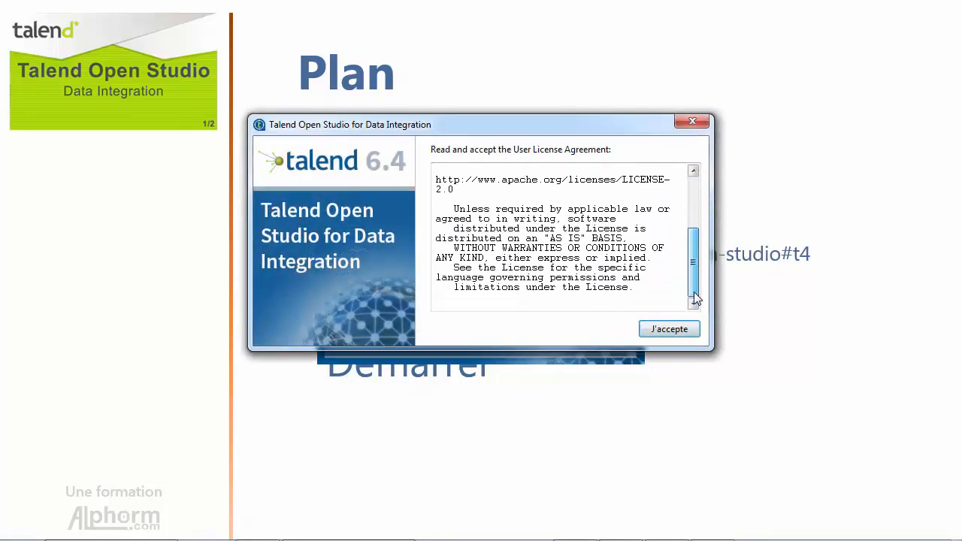
pyautogui.click(669, 328)
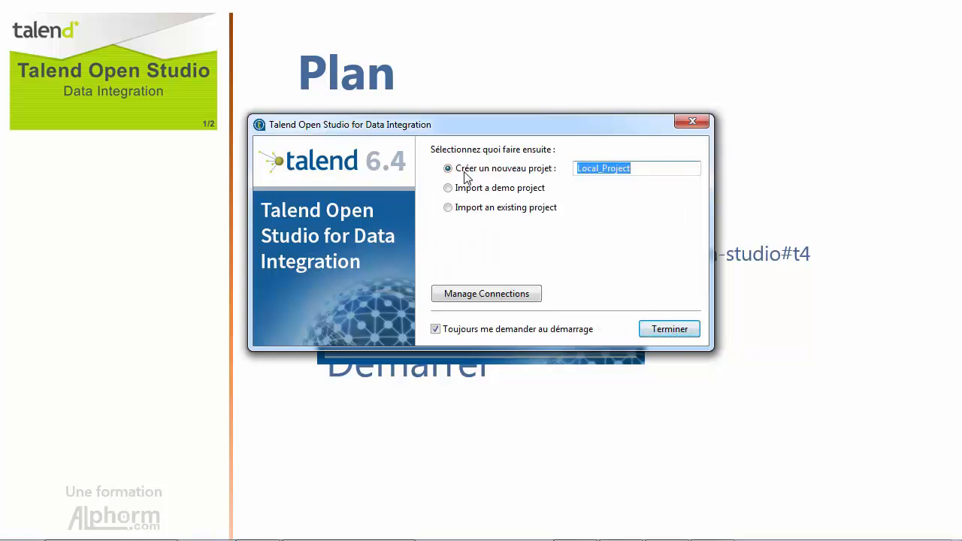
# Step: Create the new project under the name Local_Project and maximize the Talend Open Studio window
pyautogui.click(669, 331)
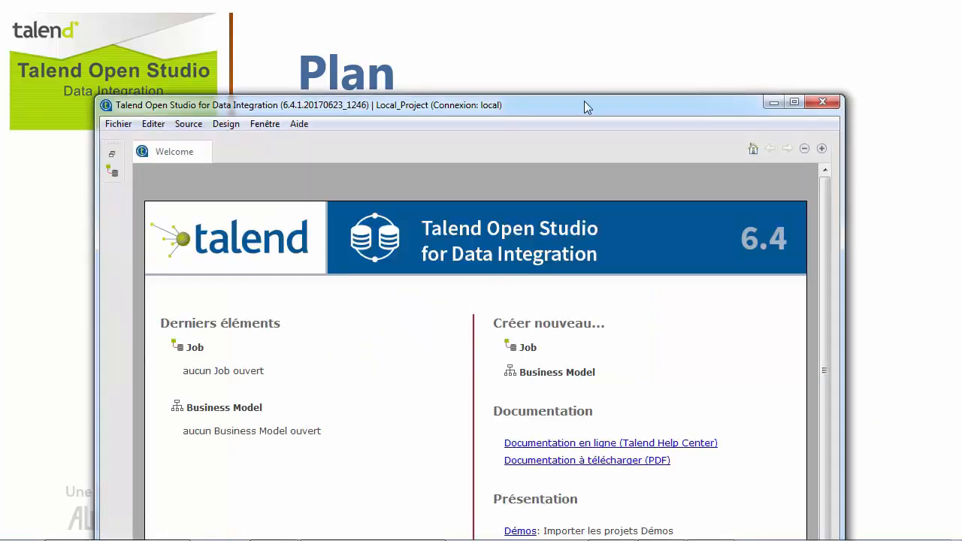
pyautogui.doubleClick(584, 101)
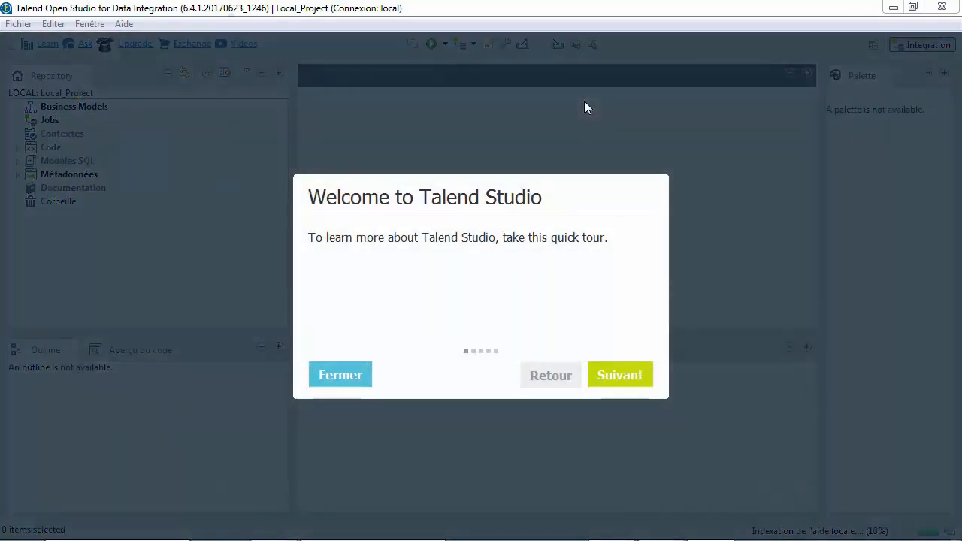
pyautogui.press('Escape')
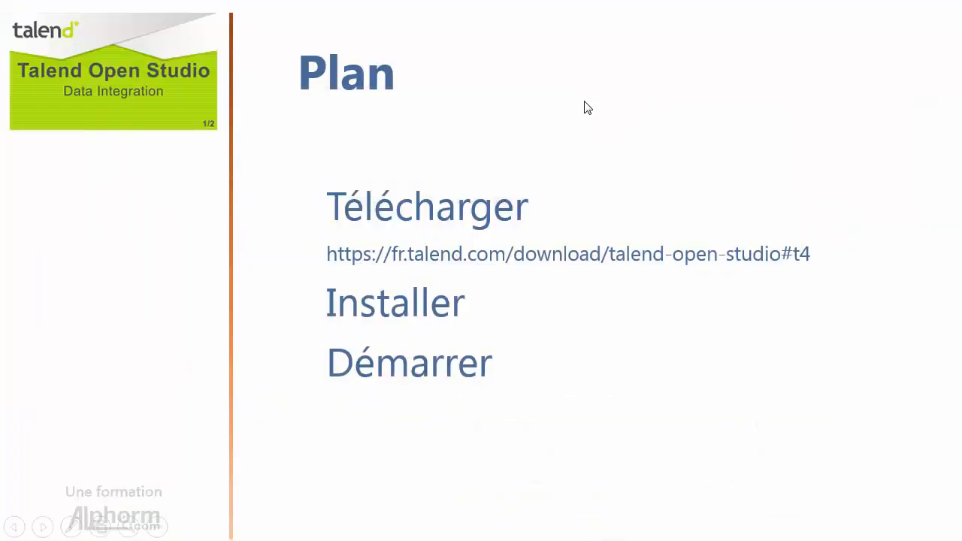
pyautogui.click(584, 102)
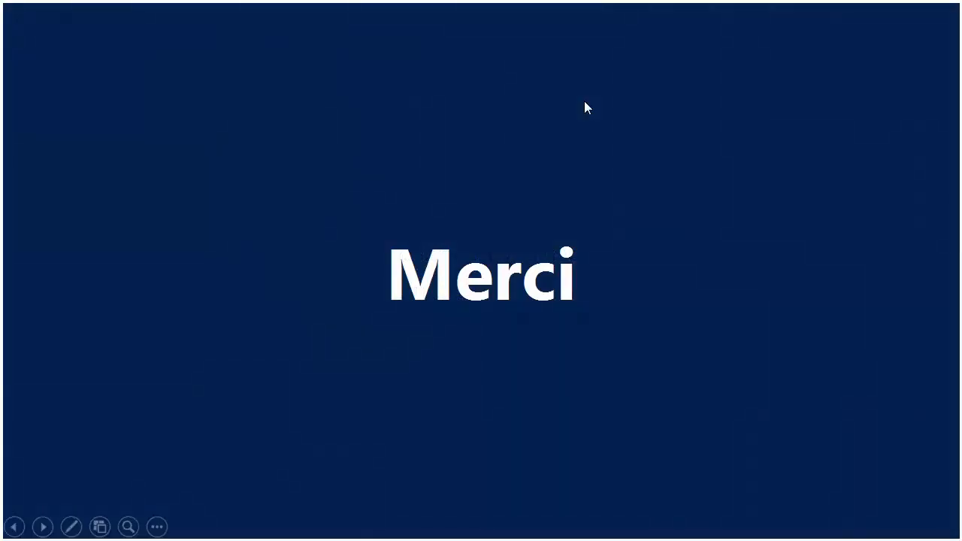